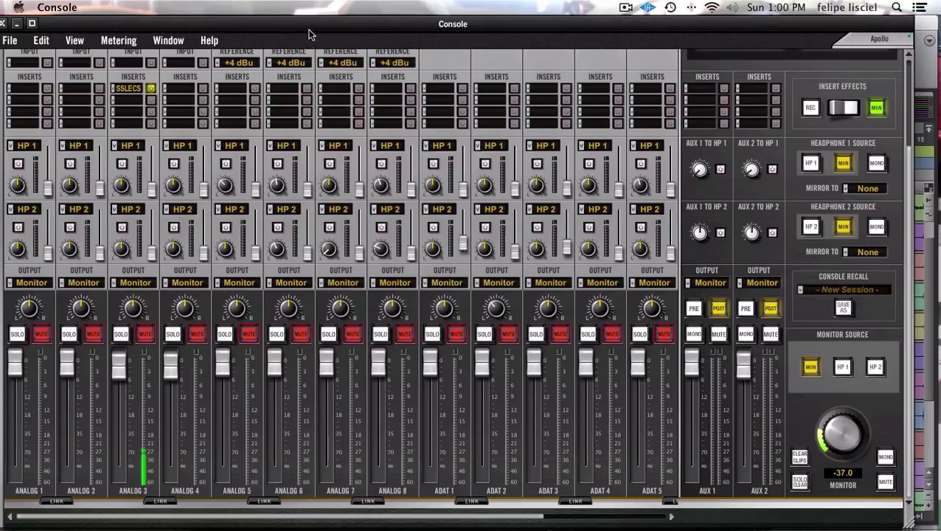
Switch to Pro Tools, save the session and open Beat Detective
key("super+Tab")
key("super+Tab")
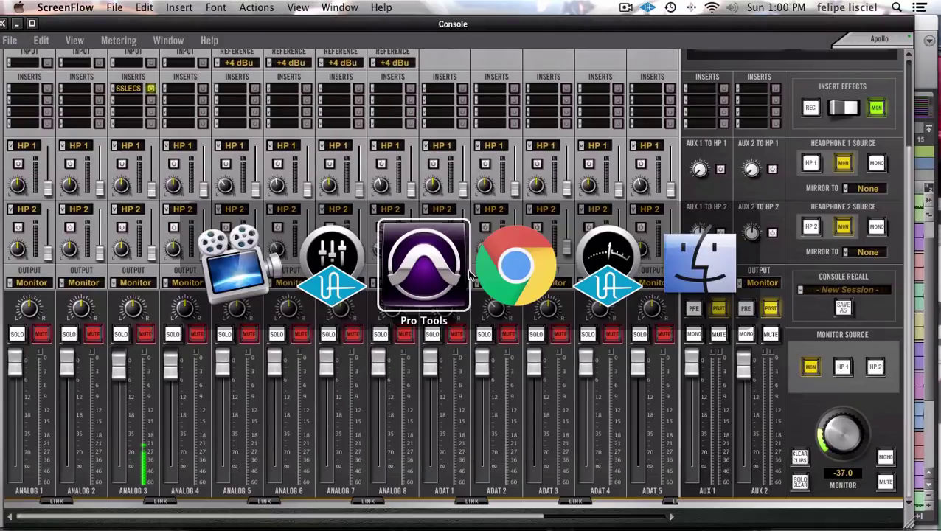
scroll(212, 216, "up", 1)
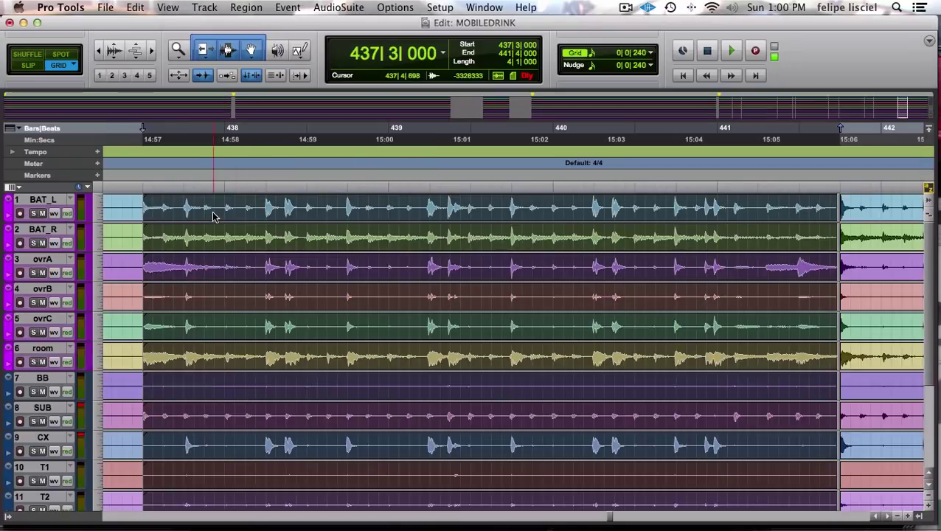
key("super+s")
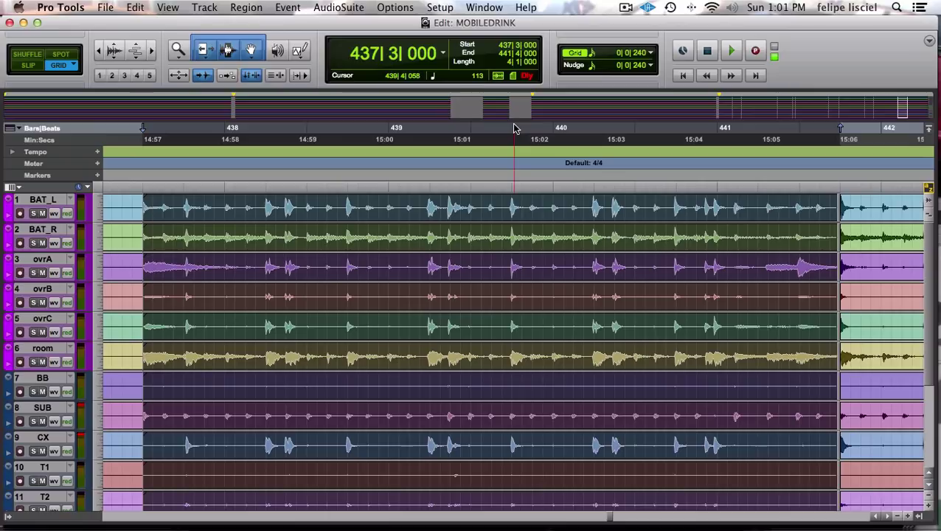
key("super+8")
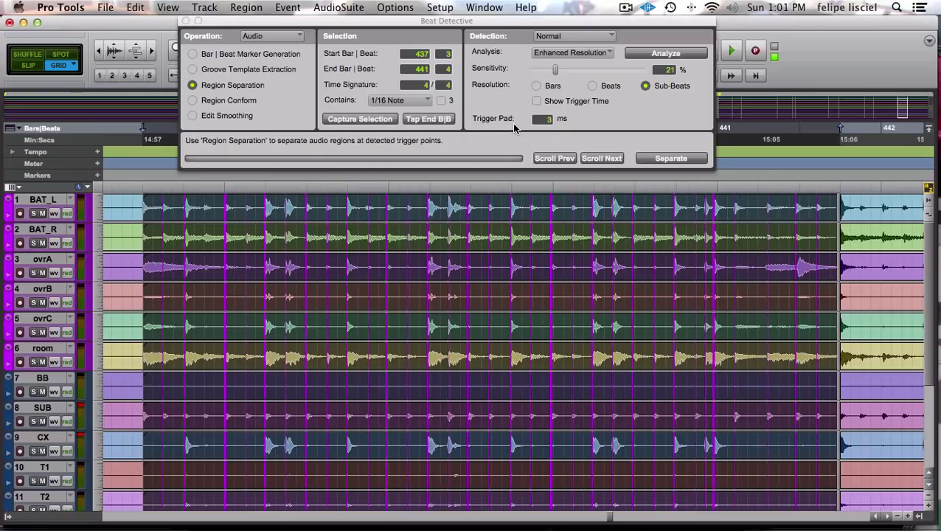
Select bar 437 beat 3 to bar 441 beat 4 on the drum tracks and analyze it for Region Separation
left_click(190, 188, "shift")
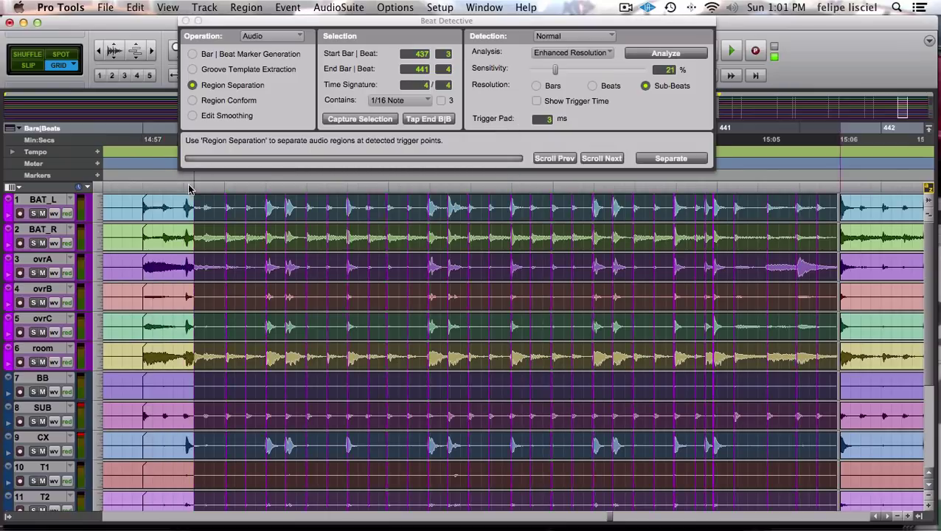
left_click_drag(189, 188, 142, 188)
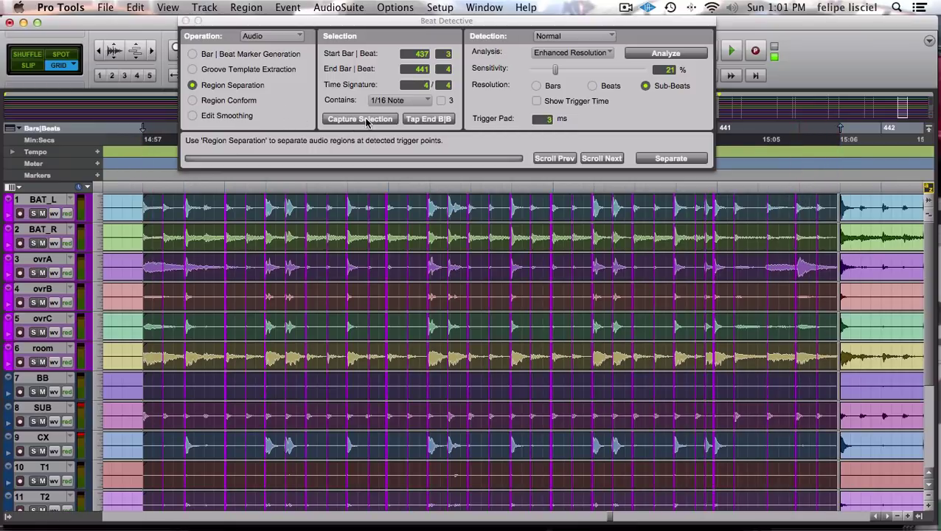
left_click(640, 54)
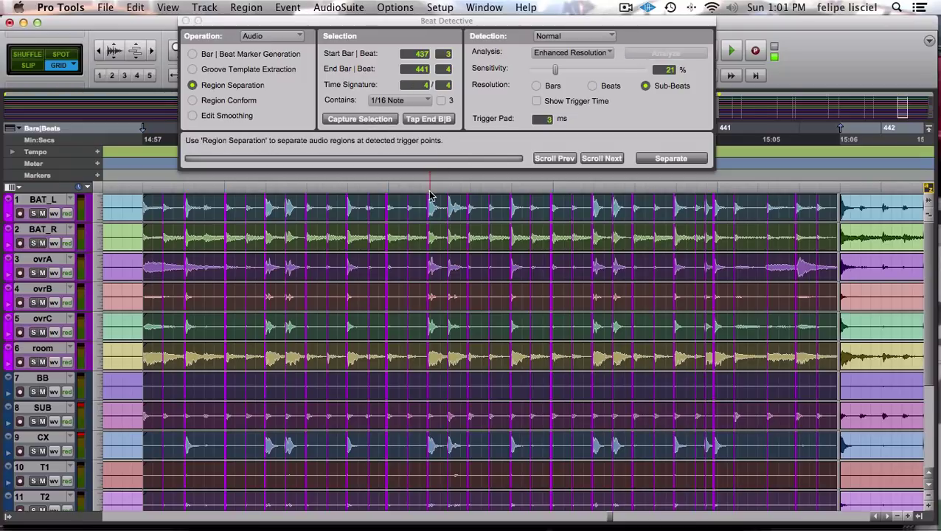
left_click(381, 105)
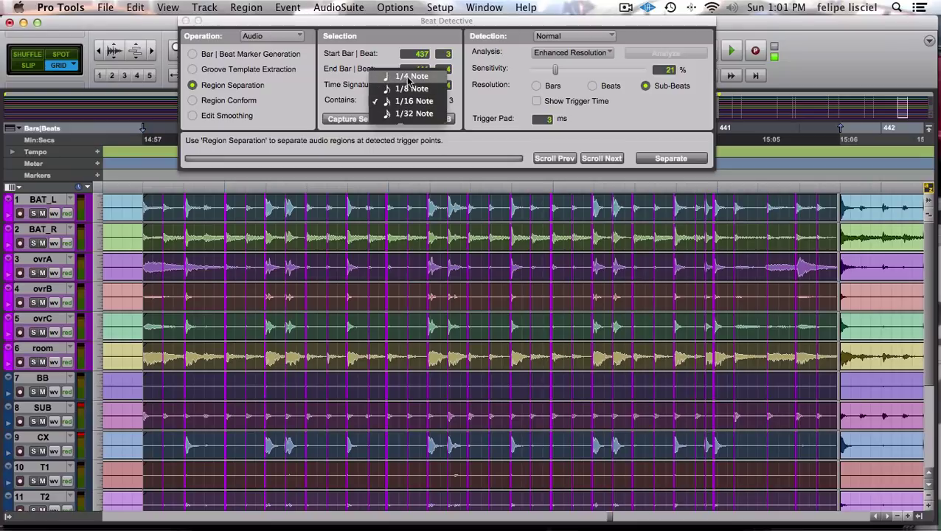
left_click(349, 141)
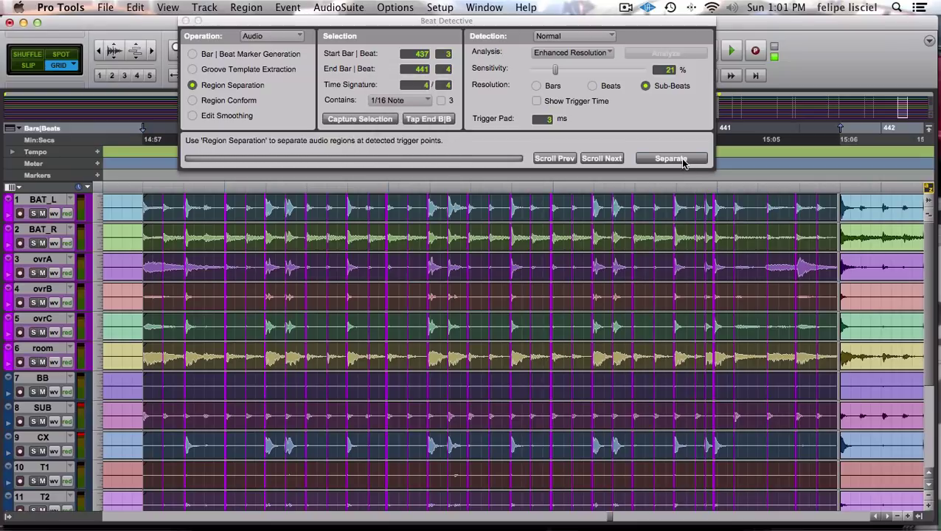
Separate the selected drum regions at the detected trigger points and conform them to the tempo grid
left_click(680, 158)
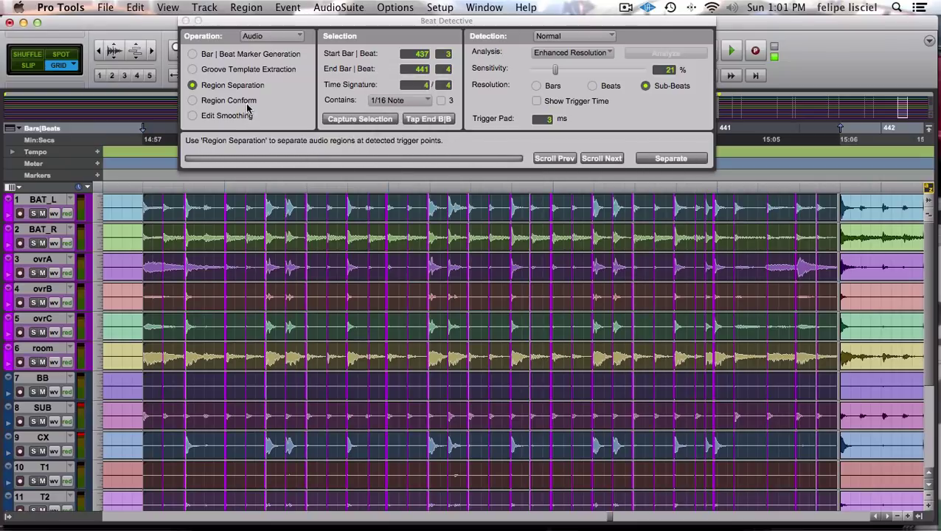
left_click(246, 103)
left_click(654, 157)
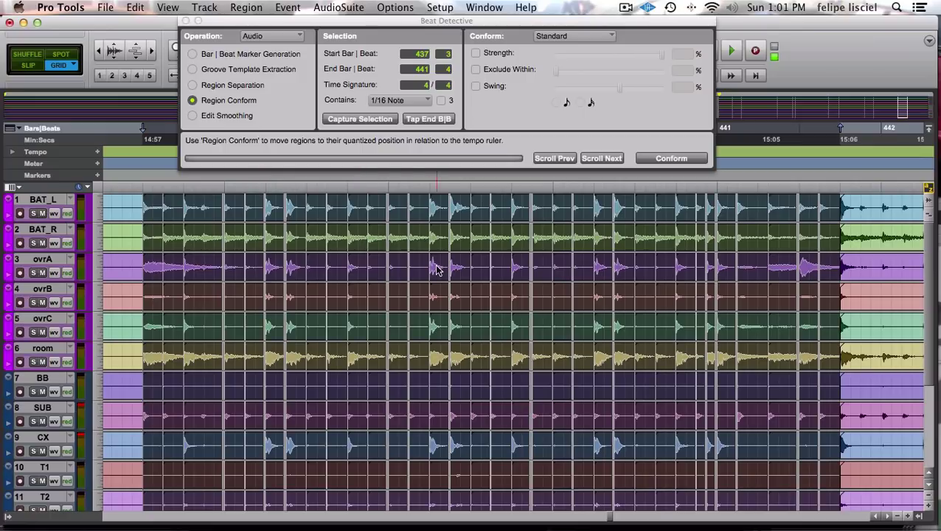
Split the following drum section at about bar 447 beat 2 and move the remaining part slightly later onto the grid
scroll(435, 270, "right", 10)
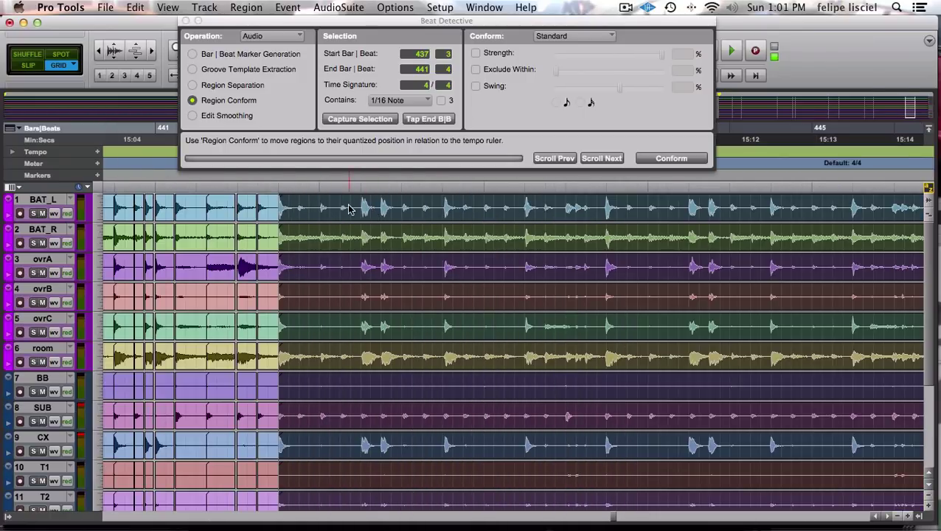
scroll(511, 241, "right", 10)
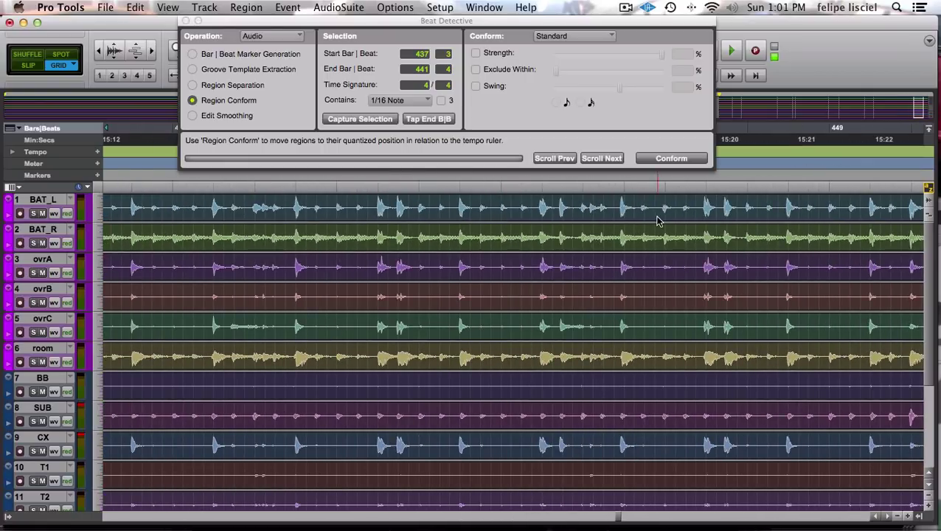
left_click(529, 208, "shift")
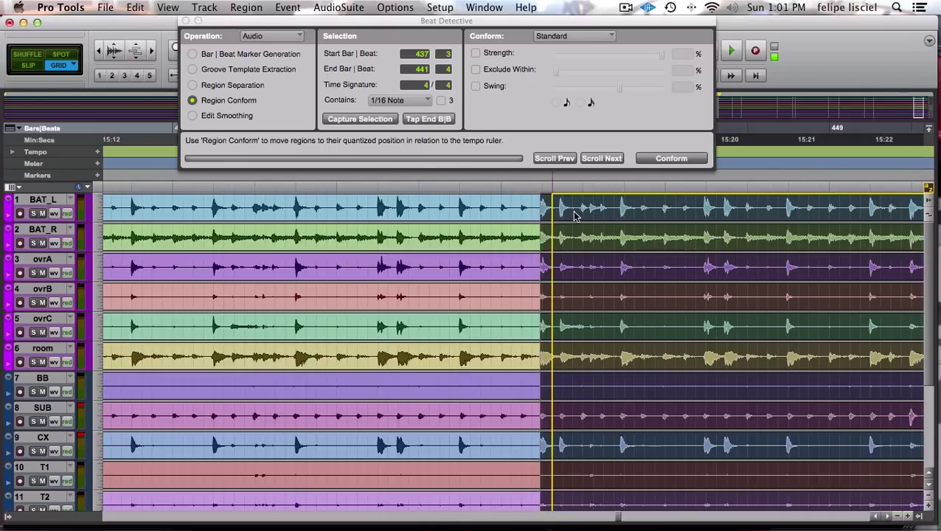
left_click(621, 204)
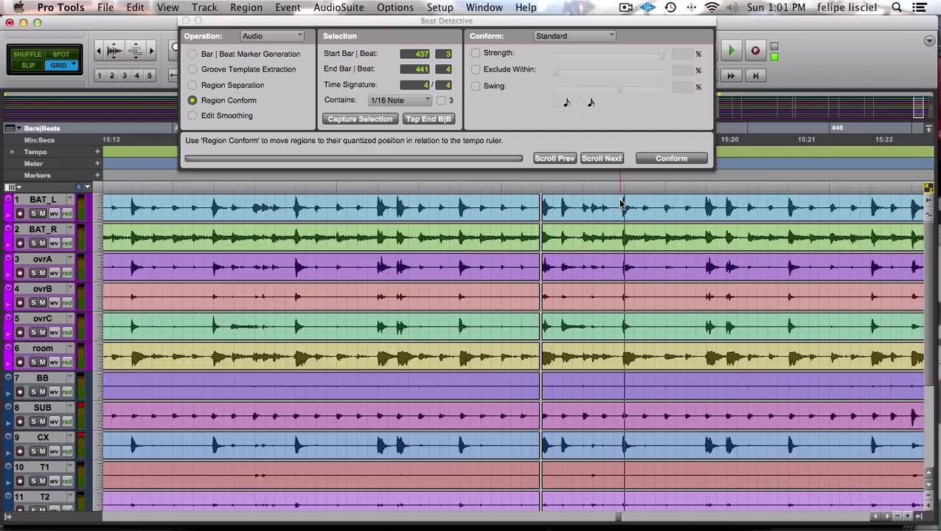
Select the drum regions from bar 441 beat 4 to the end of the tracks and capture that range for Region Separation
scroll(622, 204, "right", 5)
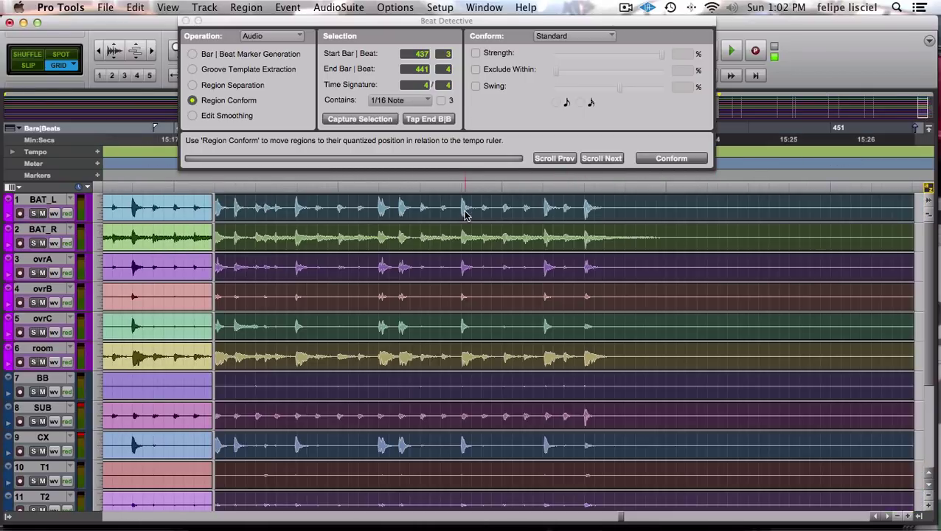
left_click(442, 210)
left_click(157, 221, "shift")
scroll(157, 221, "left", 15)
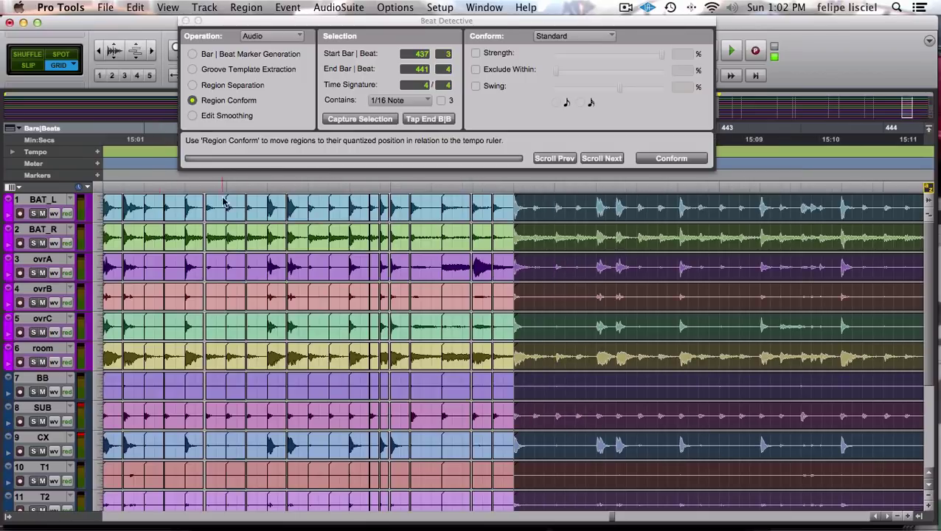
left_click(238, 86)
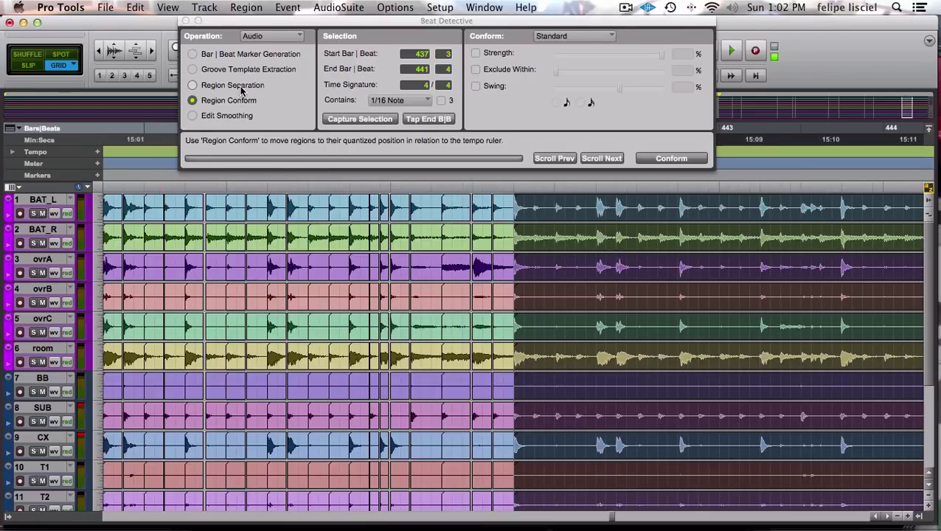
left_click(359, 119)
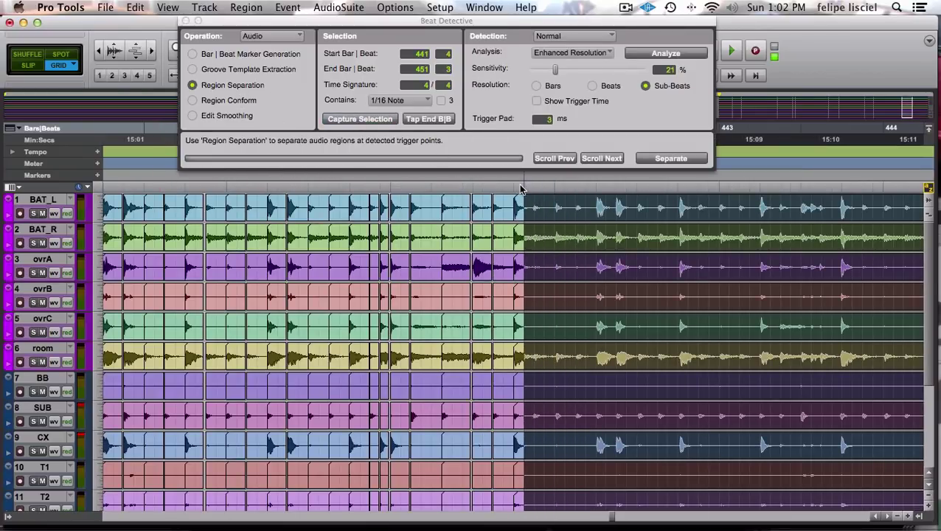
Shorten the selection to end at bar 449 beat 3, capture it again and analyze its transients
key("Right")
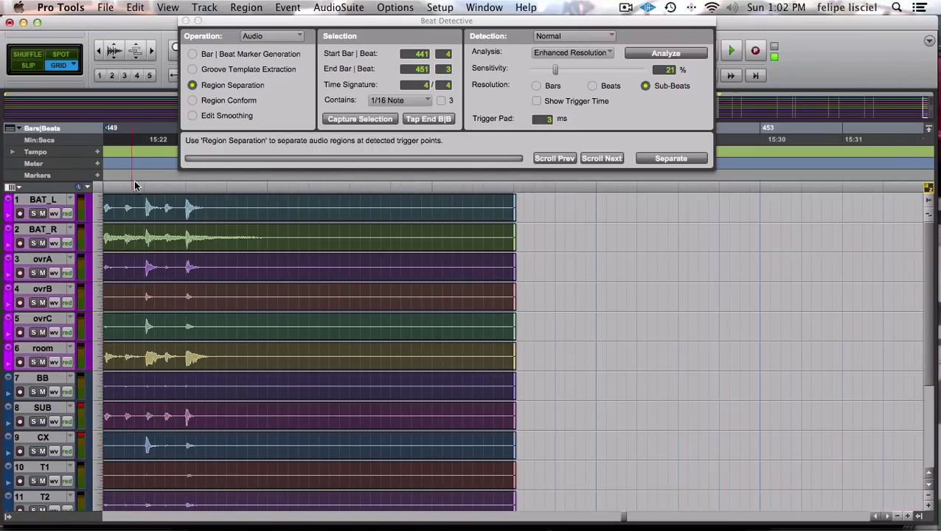
left_click(185, 188, "shift")
scroll(252, 229, "left", 5)
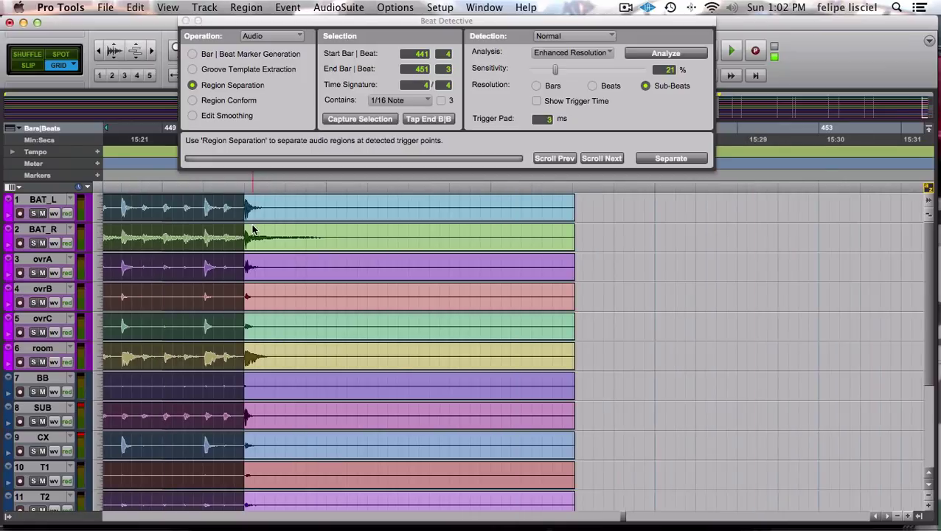
left_click(375, 120)
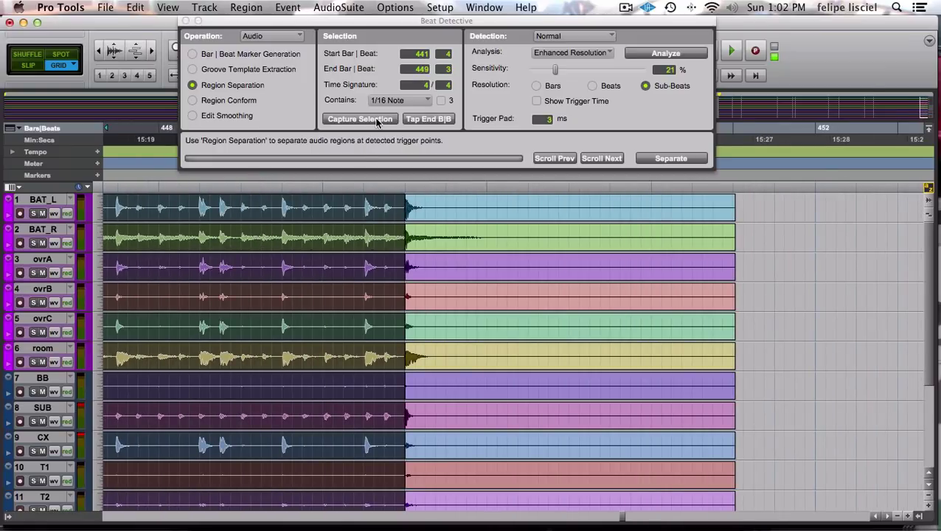
left_click(644, 55)
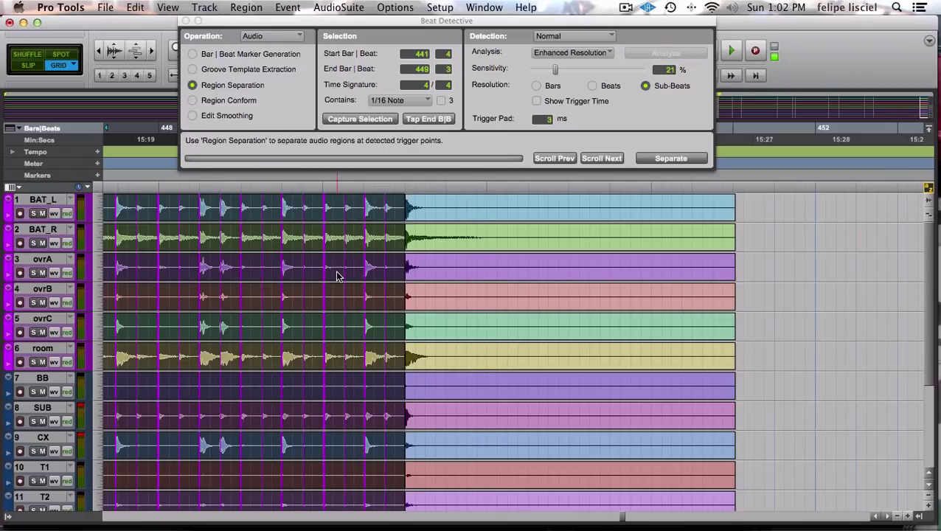
Separate the range from bar 441 beat 4 to bar 449 beat 3 at its triggers and conform the regions
scroll(336, 276, "left", 10)
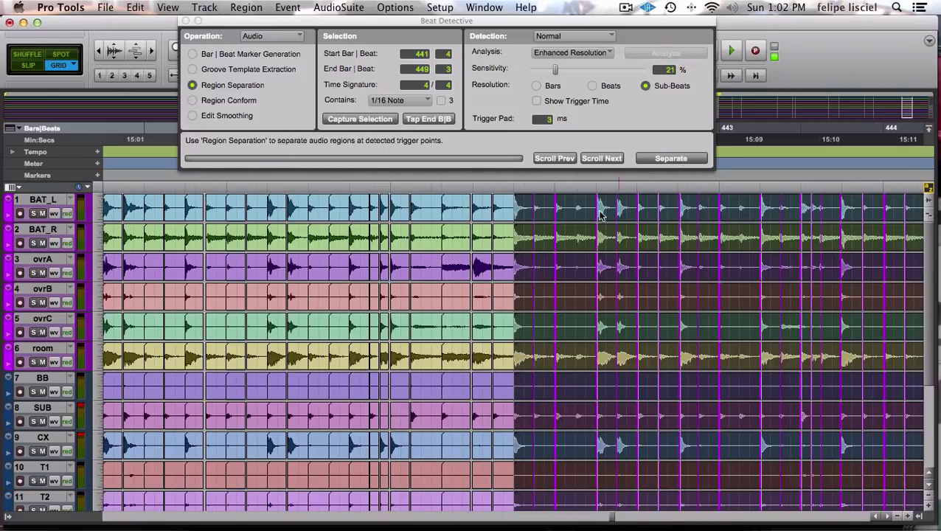
scroll(496, 262, "right", 5)
left_click(232, 101)
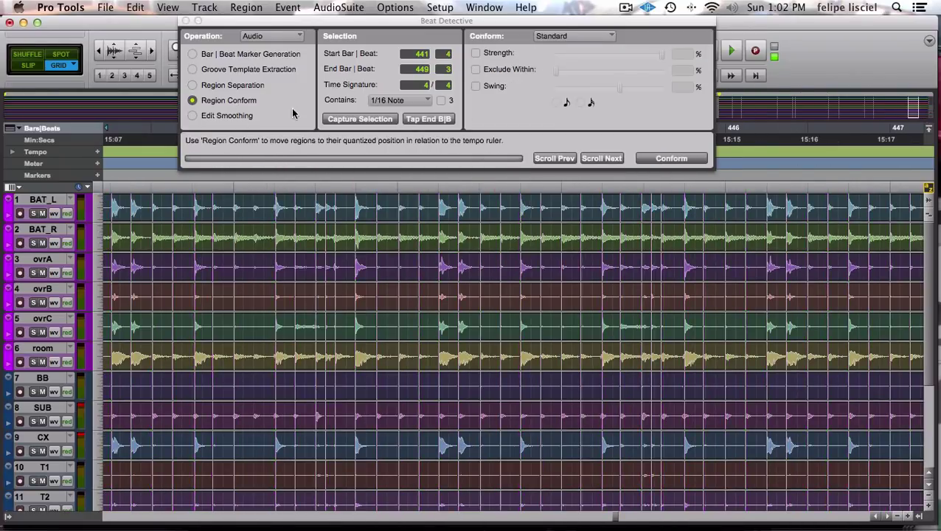
left_click(680, 159)
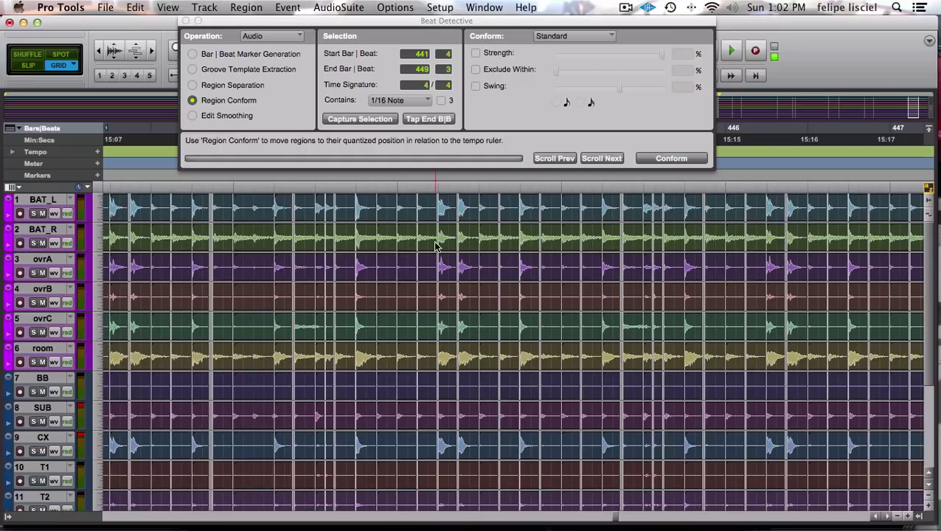
Undo the last conform and try conforming the regions with the start beat set to 1
scroll(435, 247, "left", 2)
key("super+z")
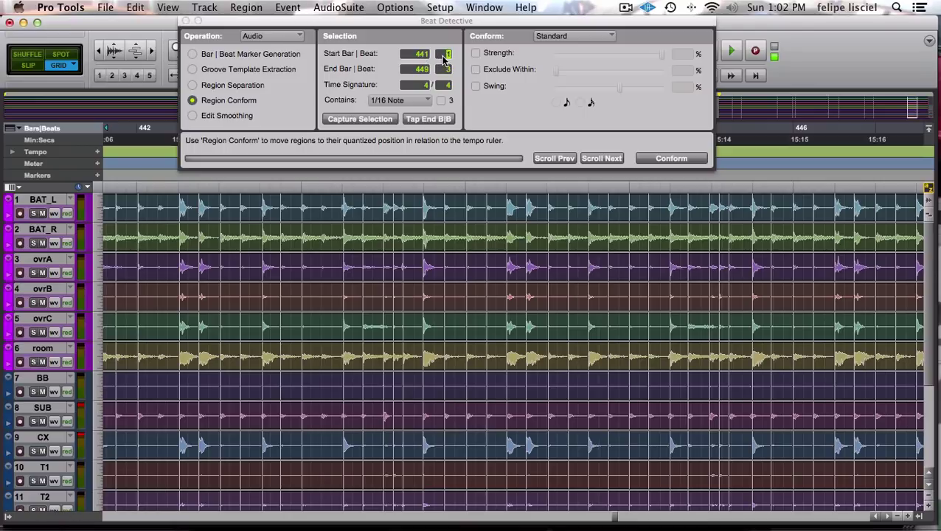
left_click(676, 157)
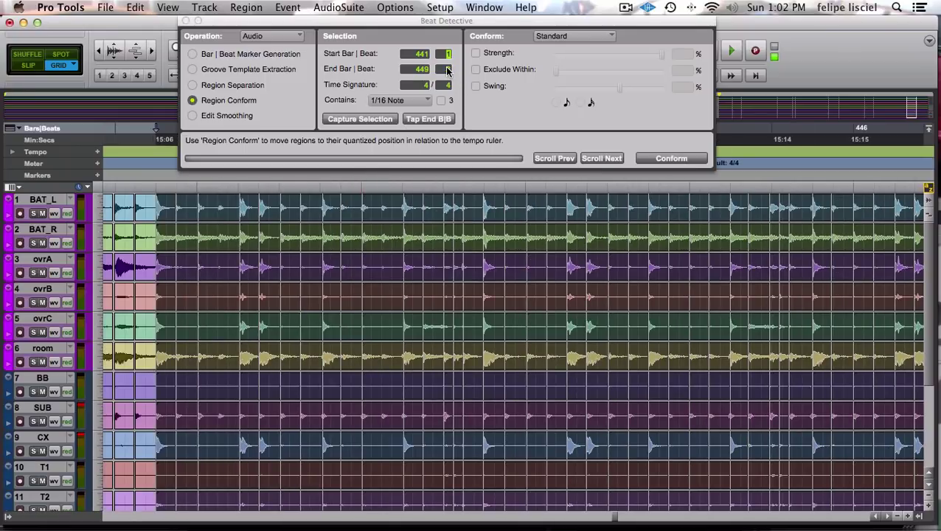
Conform the separated regions with the range starting at bar 441 beat 4 and ending at bar 449 beat 3
left_click(645, 159)
left_click(566, 251)
left_click(687, 159)
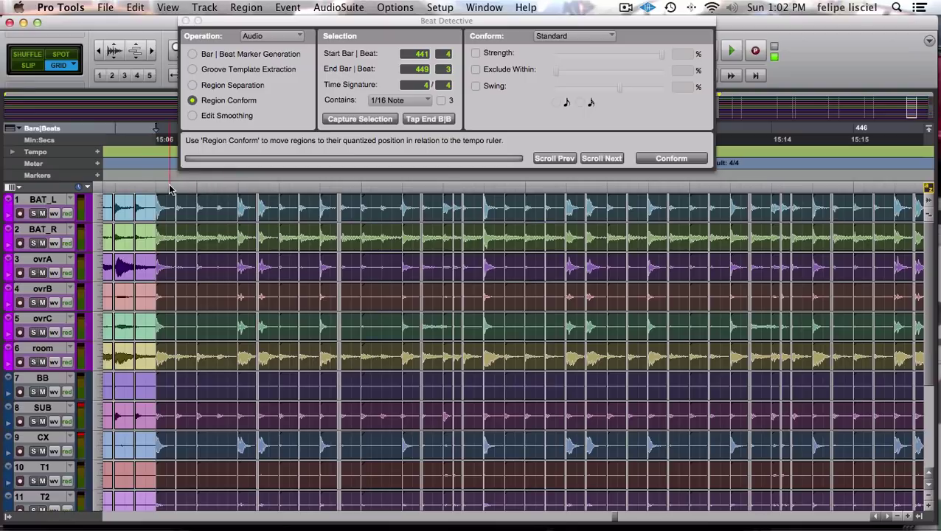
Examine the conformed drum regions from bar 441 beat 4 through to the final hit
left_click_drag(169, 190, 400, 184)
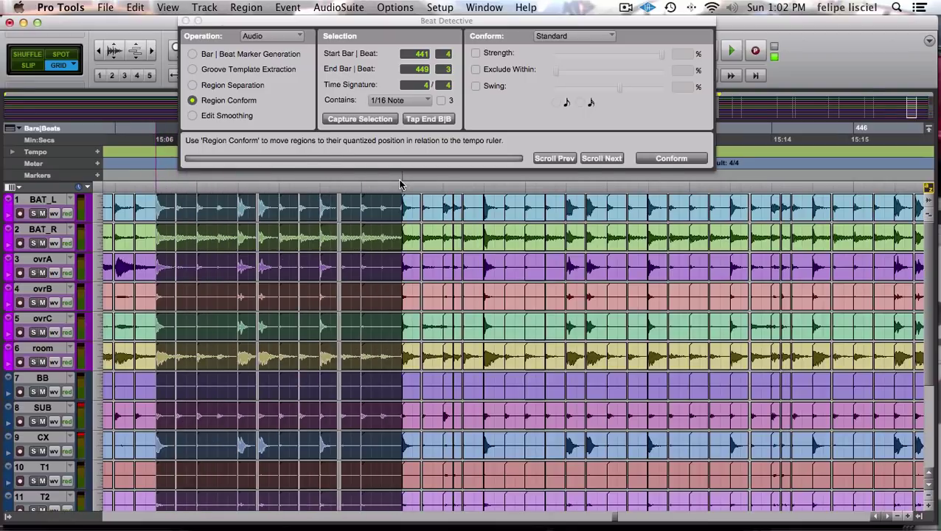
scroll(472, 221, "right", 5)
double_click(437, 217)
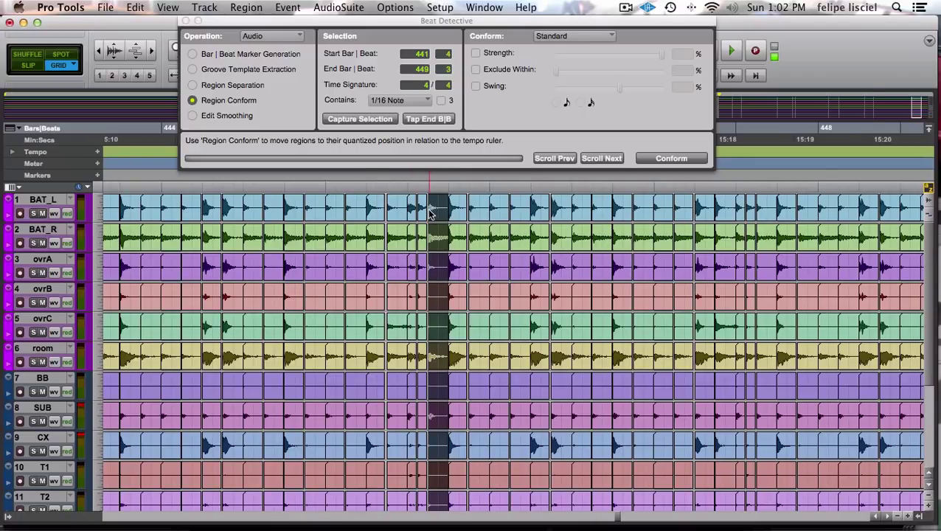
scroll(427, 214, "left", 4)
scroll(427, 212, "right", 8)
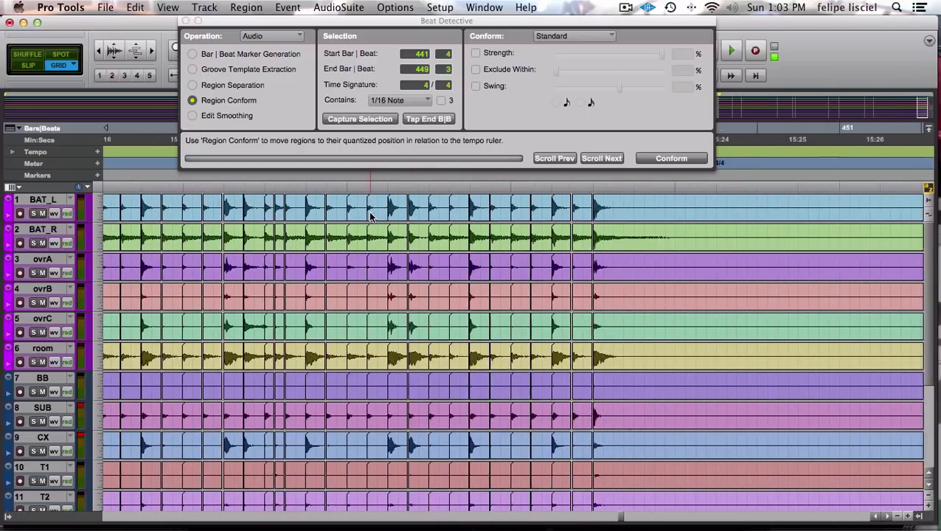
Smooth the conformed regions from bar 437 beat 3 onward using Fill And Crossfade with a 30 ms crossfade length
double_click(515, 236)
scroll(514, 236, "left", 20)
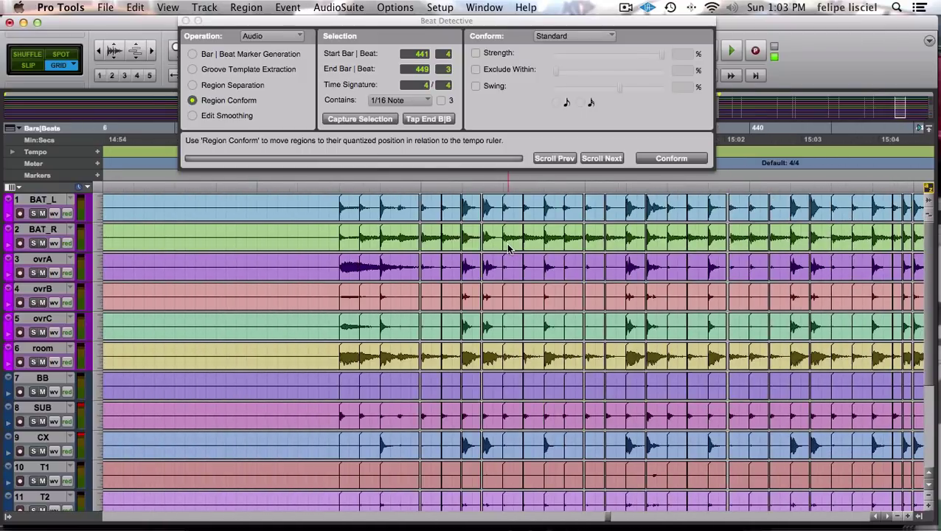
double_click(351, 217)
left_click(226, 115)
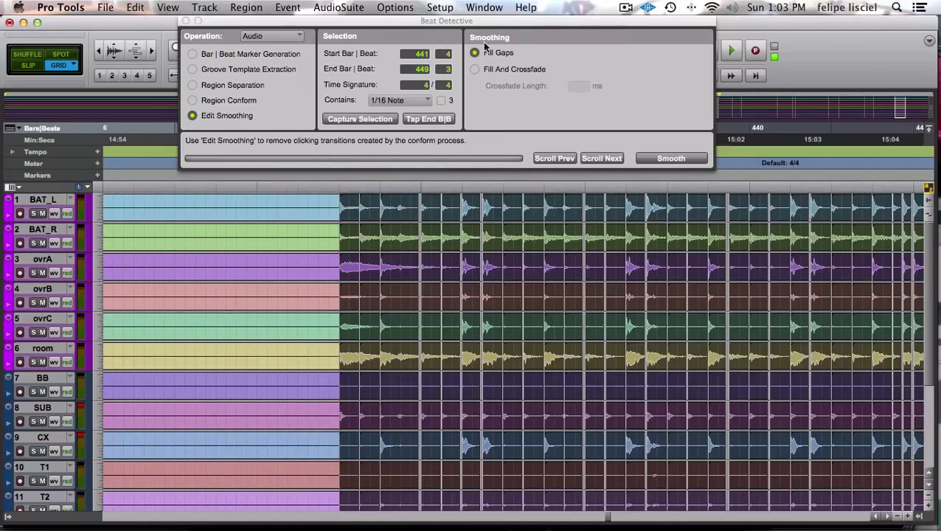
left_click(507, 71)
scroll(572, 216, "up", 10)
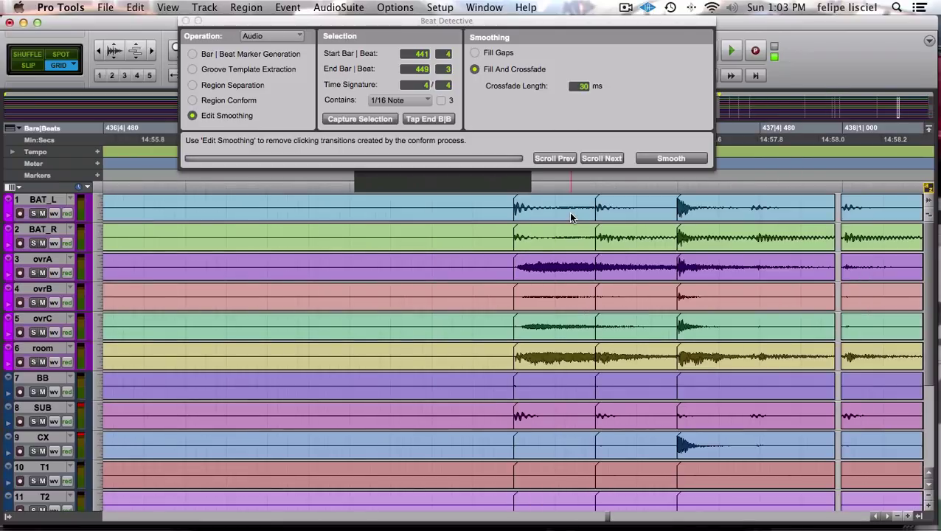
scroll(571, 216, "right", 3)
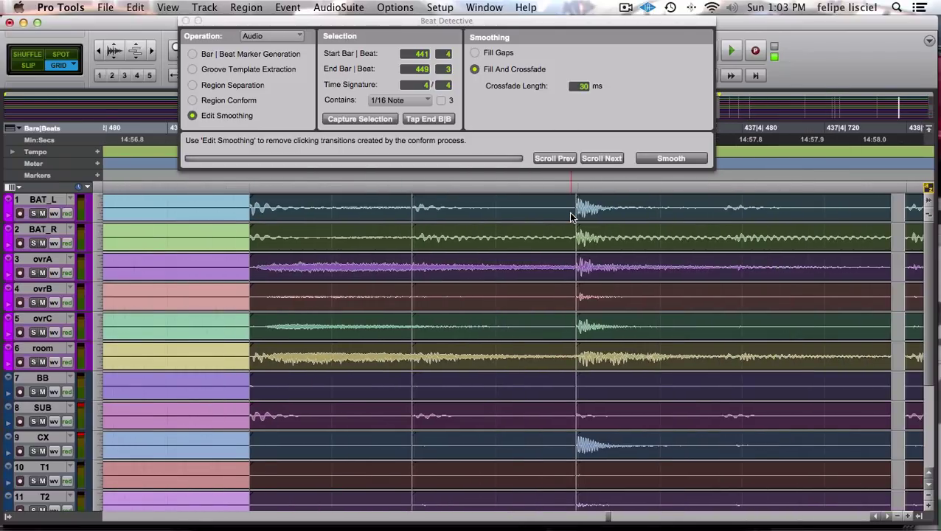
scroll(572, 216, "down", 2)
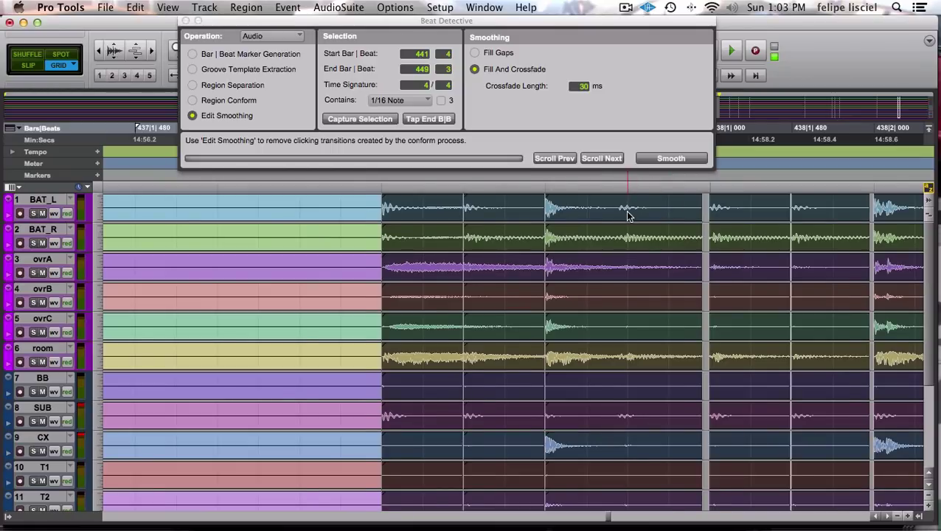
scroll(628, 212, "right", 1)
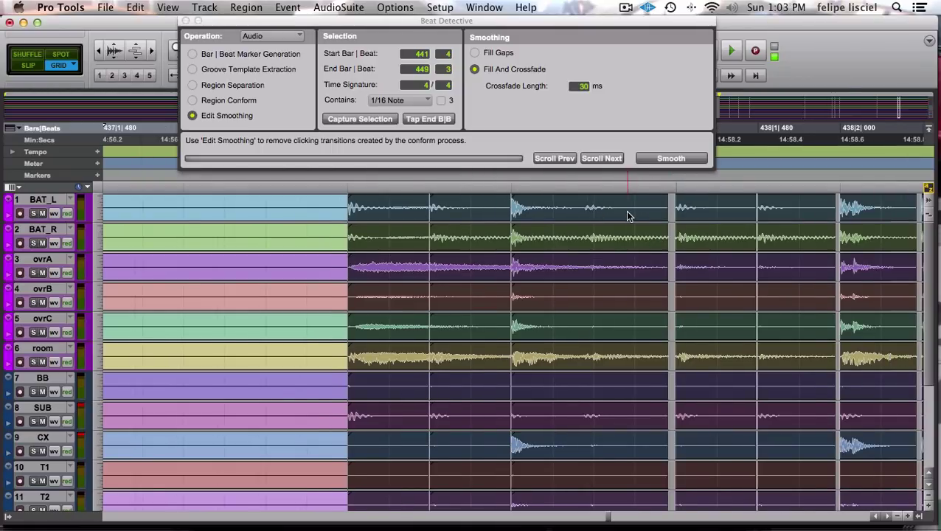
left_click(671, 160)
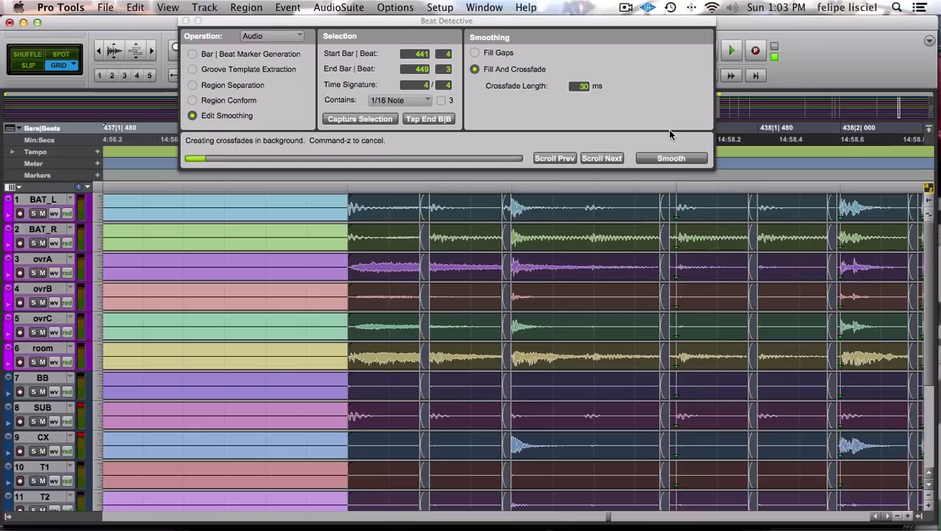
Monitor the Edit Smoothing job in a shortened Task Manager window placed clear of Beat Detective, and check the task's pause and cancel options
key("alt+apostrophe")
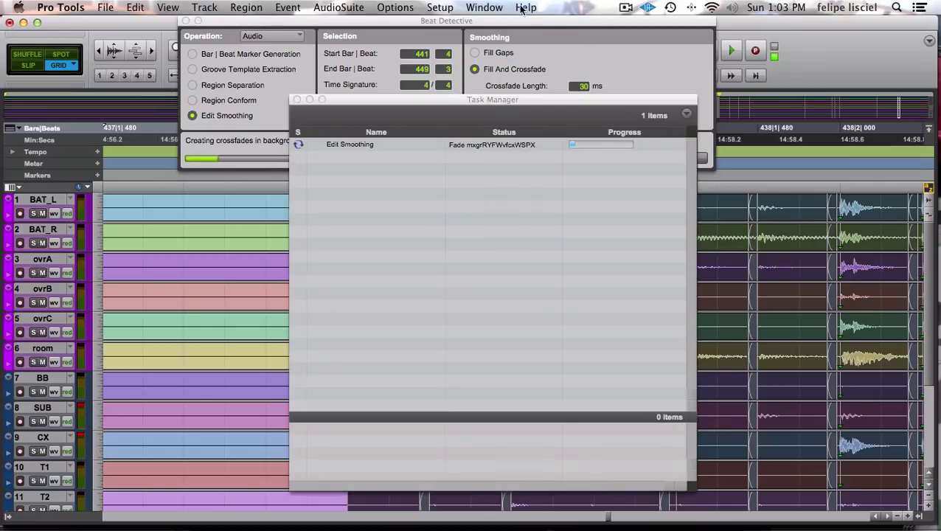
left_click(494, 5)
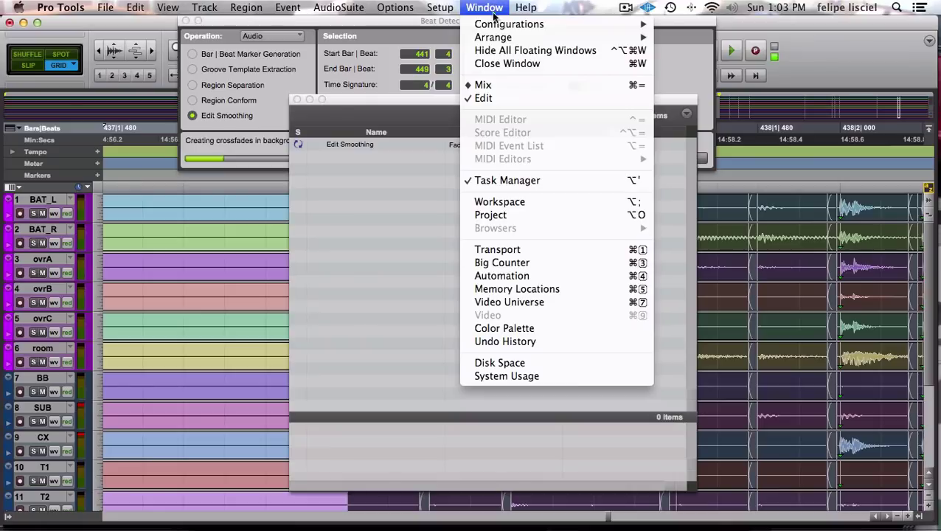
left_click(417, 109)
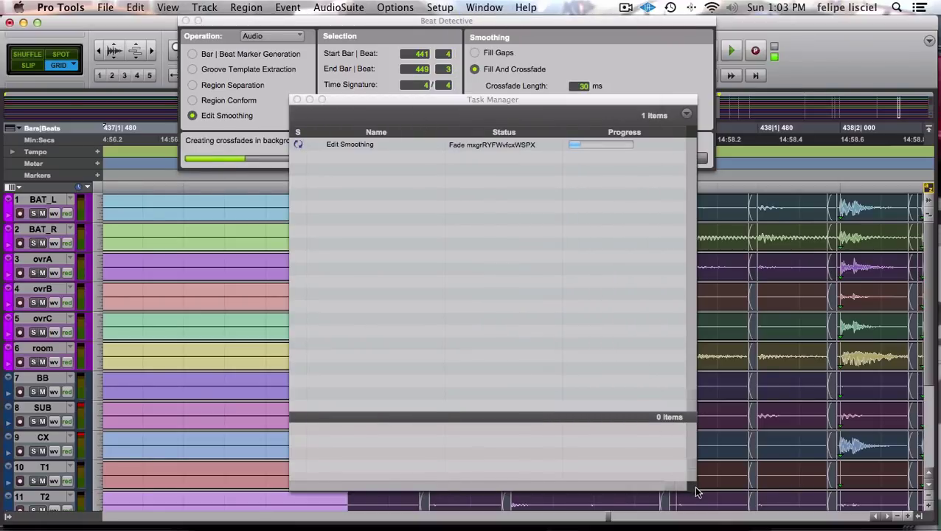
left_click_drag(694, 485, 662, 231)
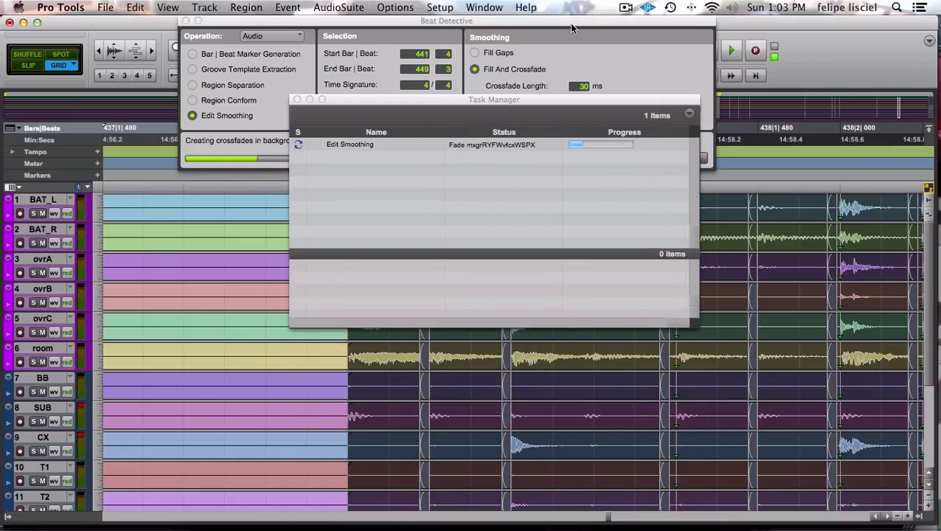
left_click_drag(570, 22, 346, 131)
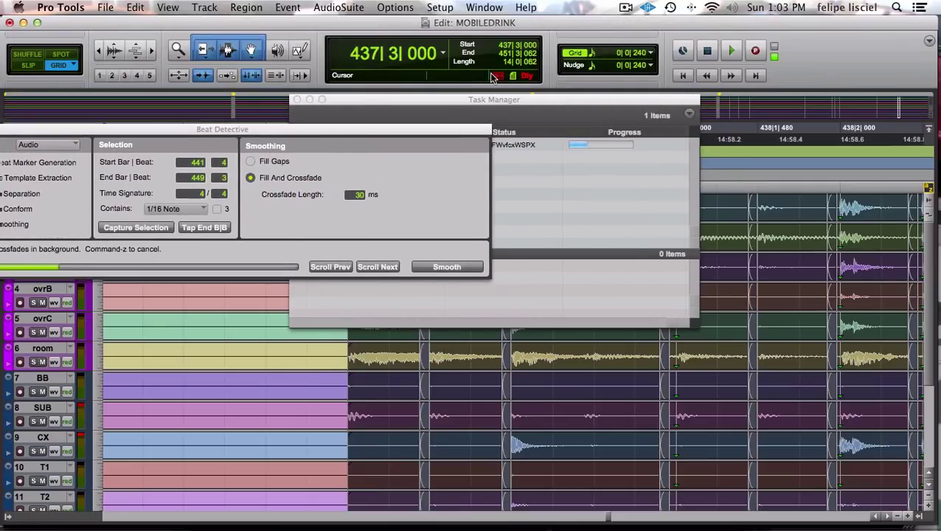
left_click_drag(536, 106, 693, 195)
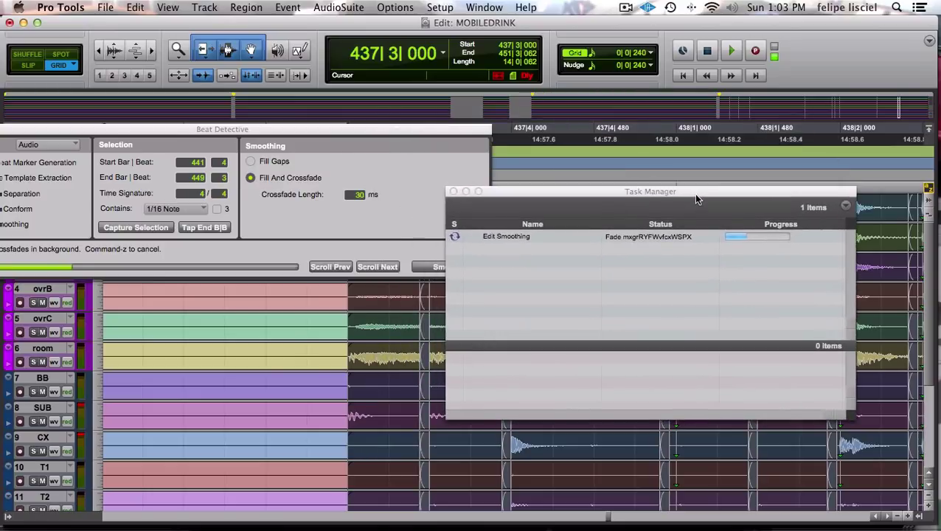
left_click_drag(466, 137, 480, 107)
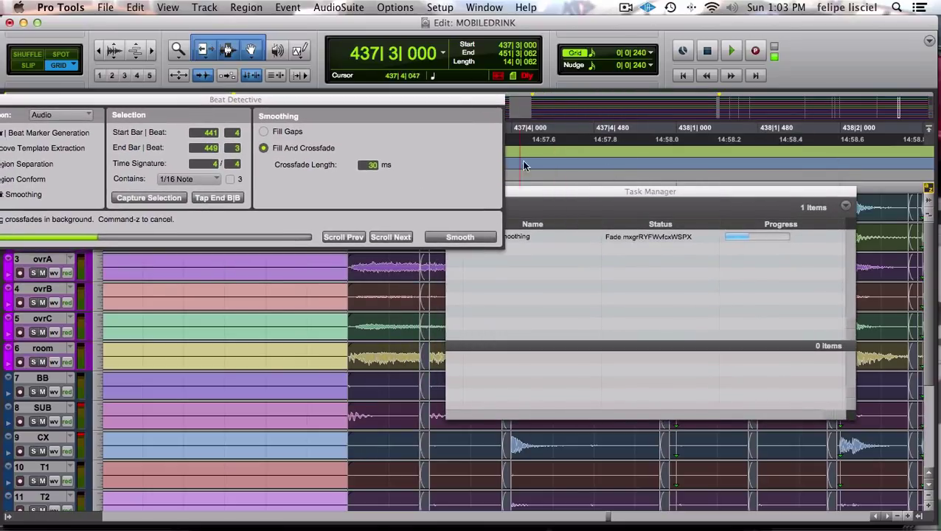
left_click_drag(536, 190, 509, 261)
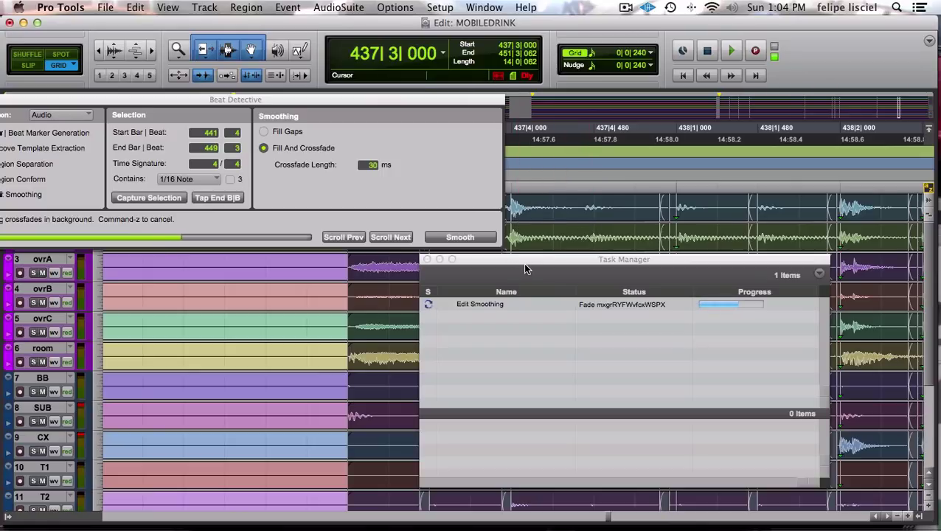
right_click(477, 308)
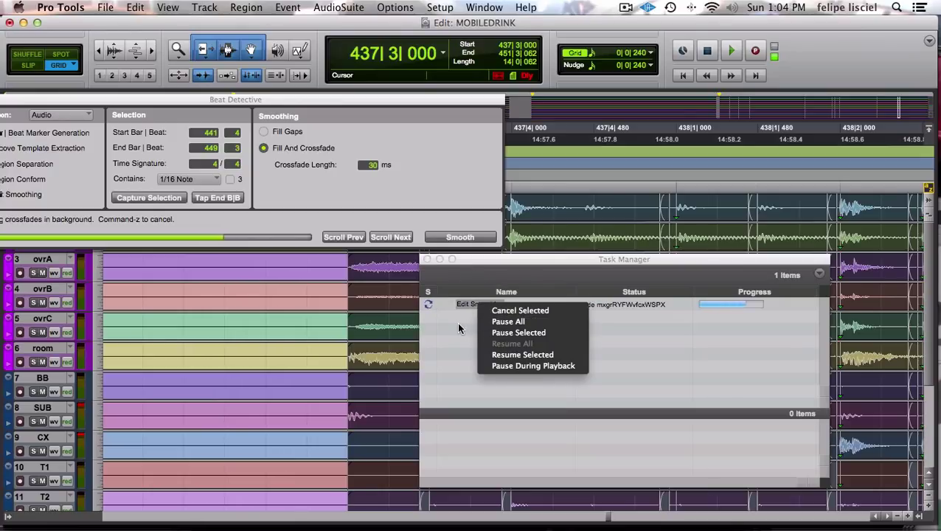
left_click(458, 328)
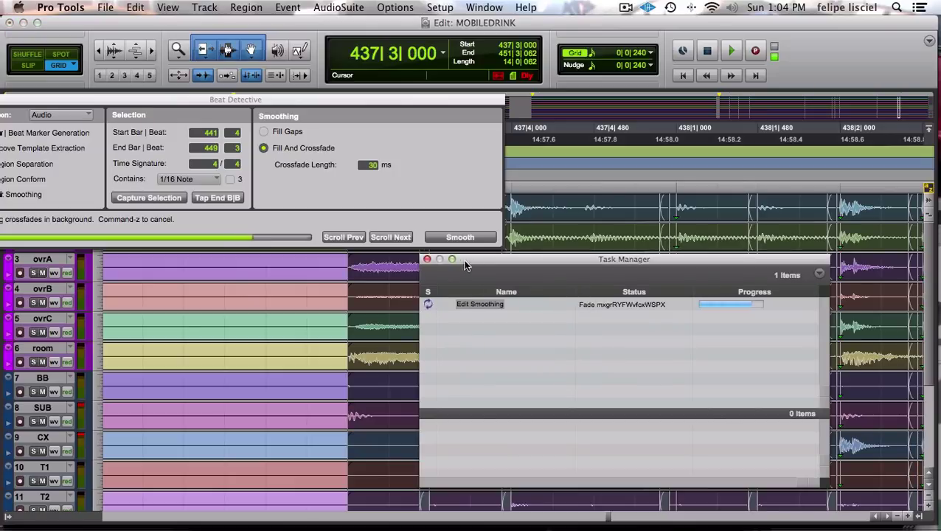
Close the Beat Detective and Task Manager windows
left_click_drag(424, 103, 492, 104)
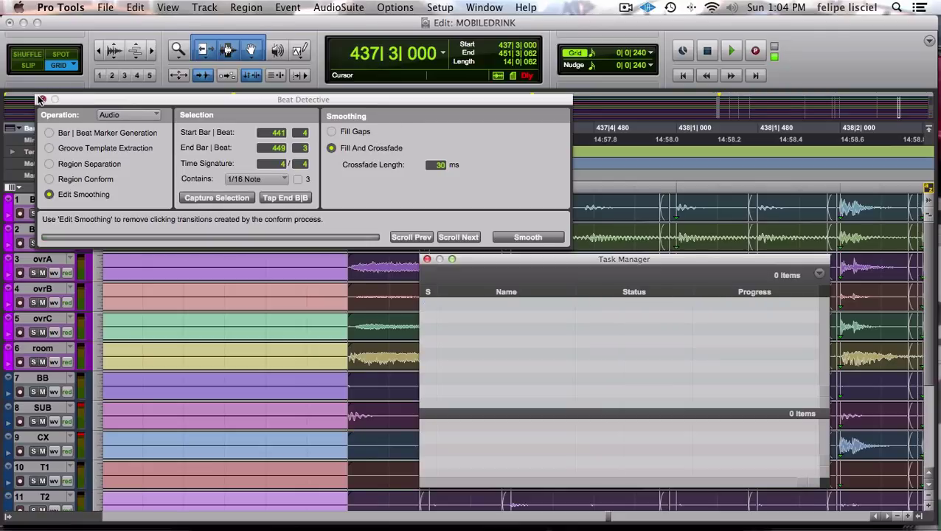
left_click(42, 99)
left_click(427, 259)
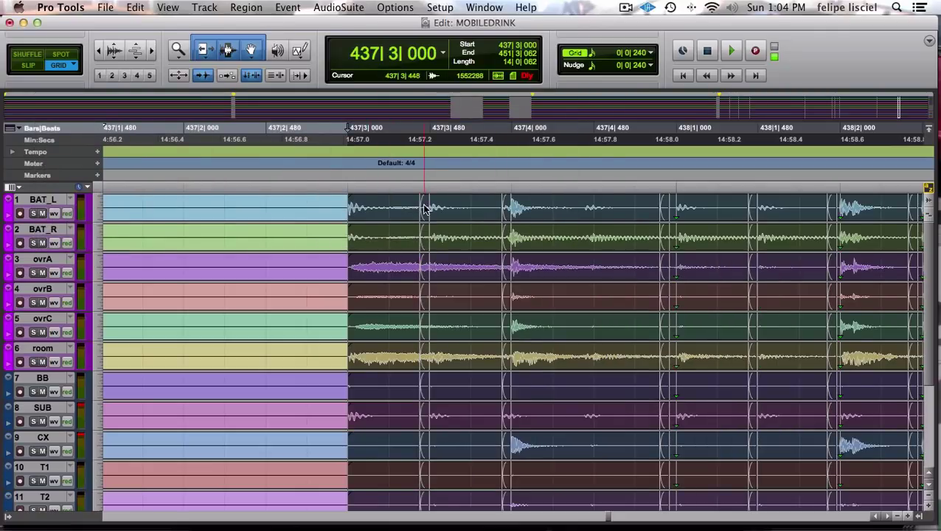
Review the default crossfade shape in the Editing preferences and leave the preferences without saving changes
left_click(440, 7)
left_click(461, 224)
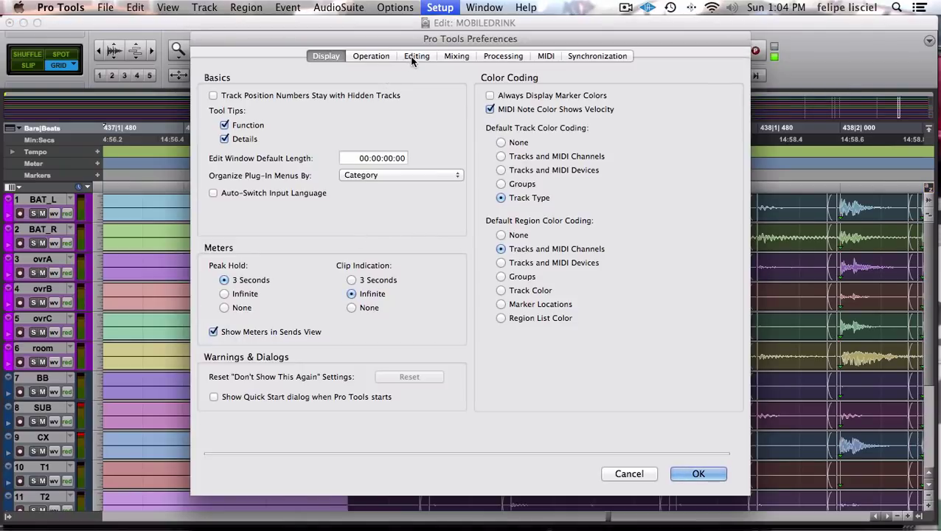
left_click(411, 57)
left_click(517, 196)
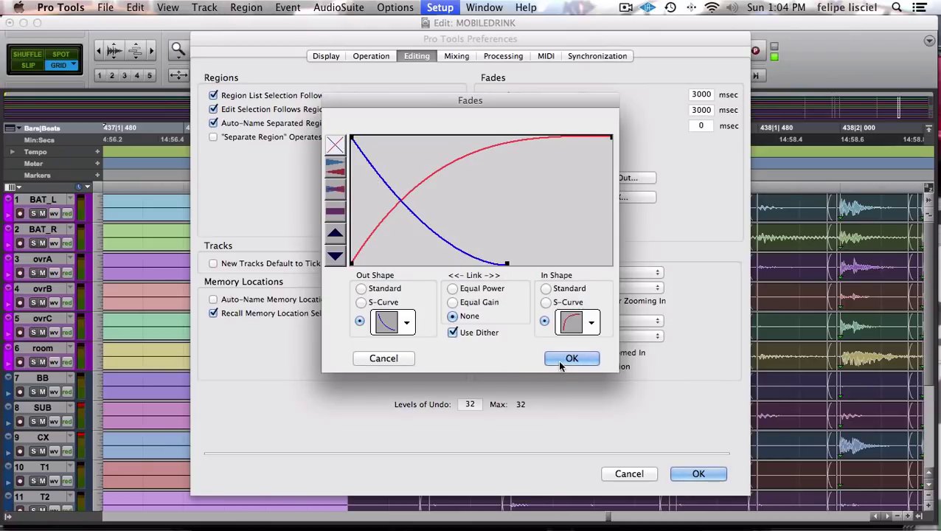
left_click(579, 362)
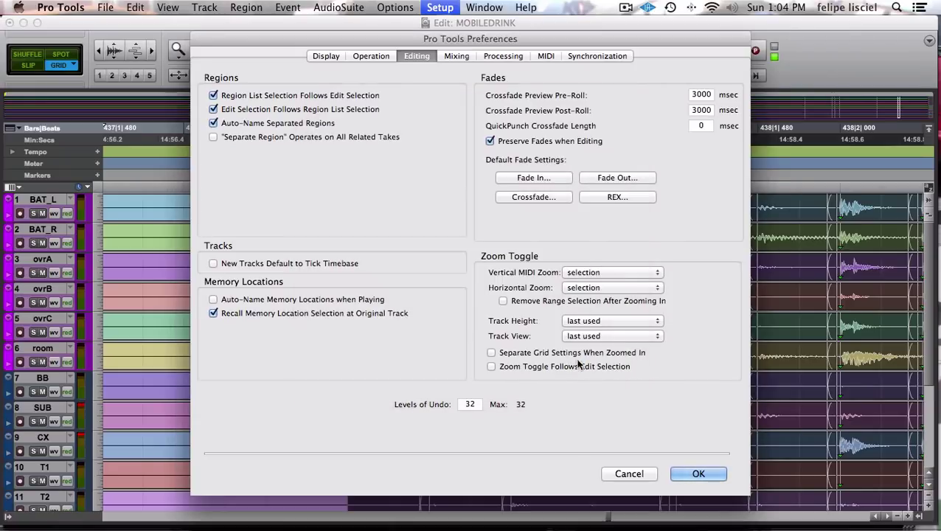
left_click(627, 474)
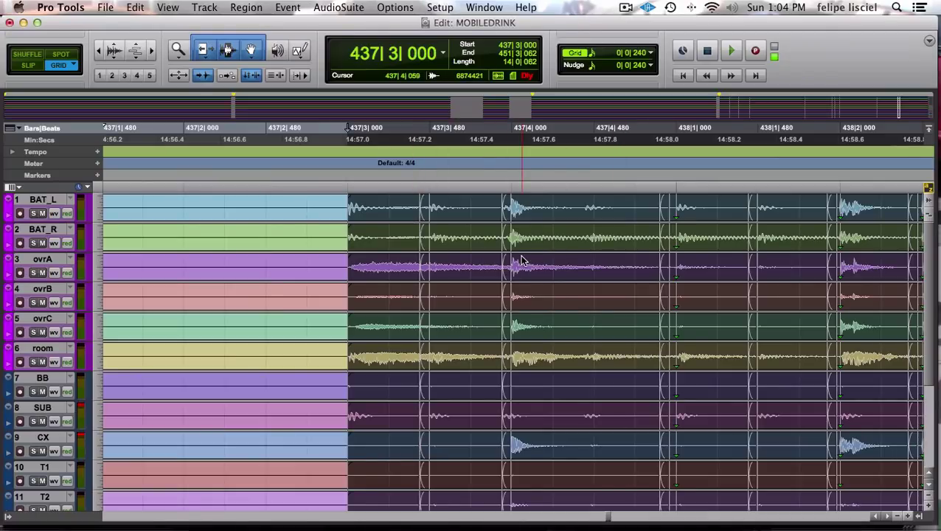
Consolidate the selected drum regions on all tracks from 437|3|000 to 451|3|062
key("super+d")
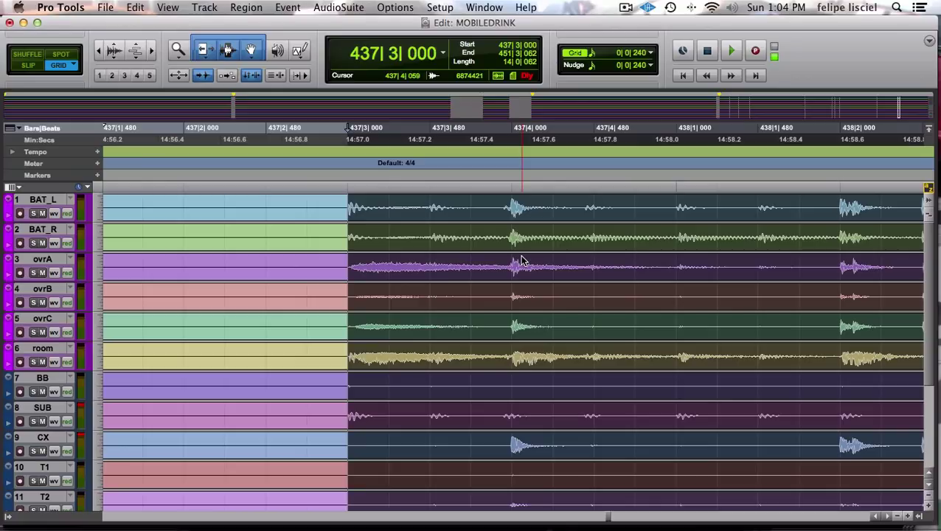
scroll(521, 259, "down", 3)
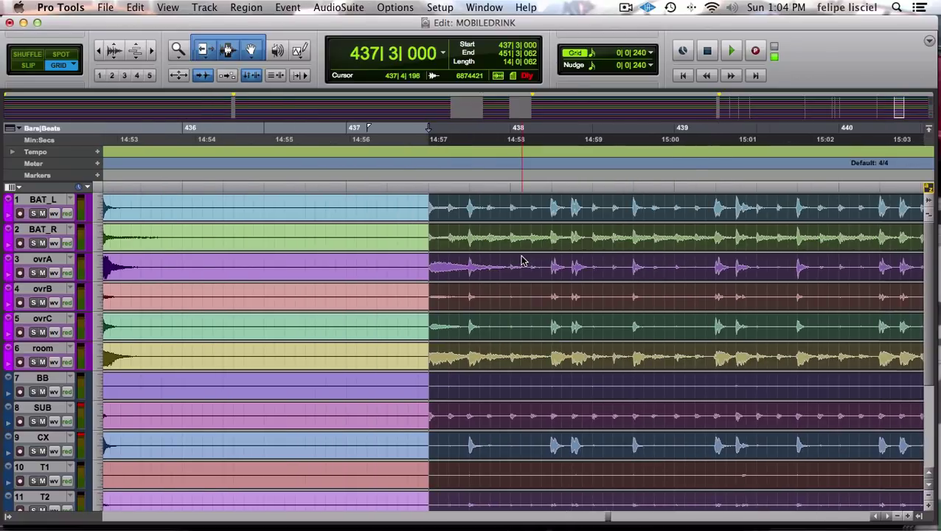
key("super+Tab")
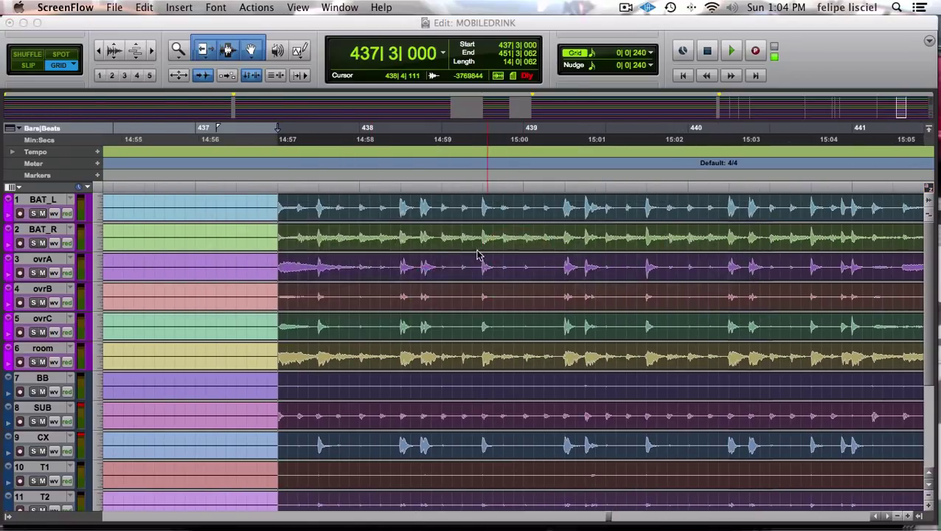
key("super+shift+2")
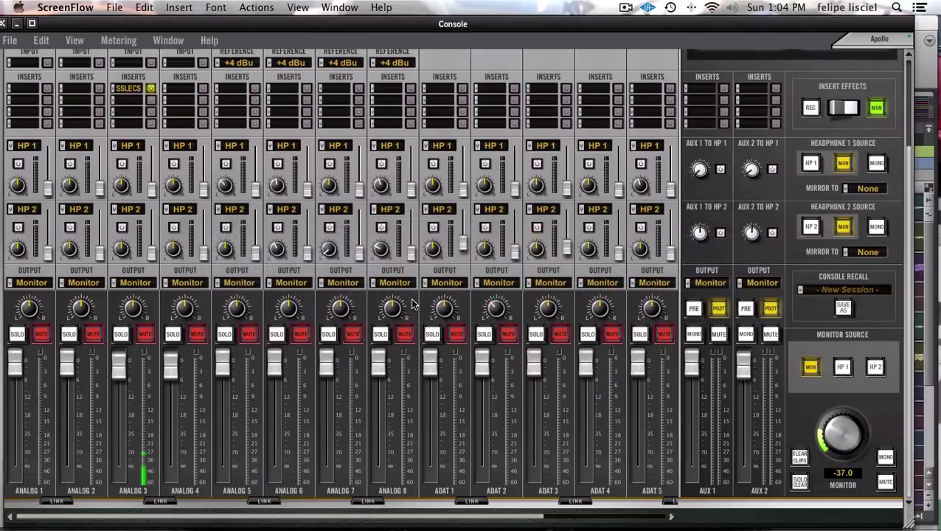
key("super+Tab")
key("super+Tab")
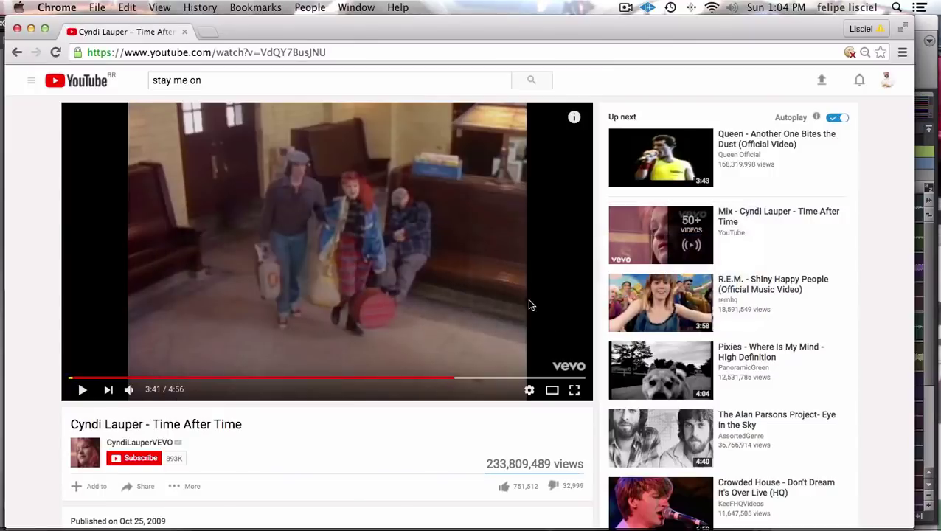
key("super+Tab")
key("super+Tab")
key("super+Tab")
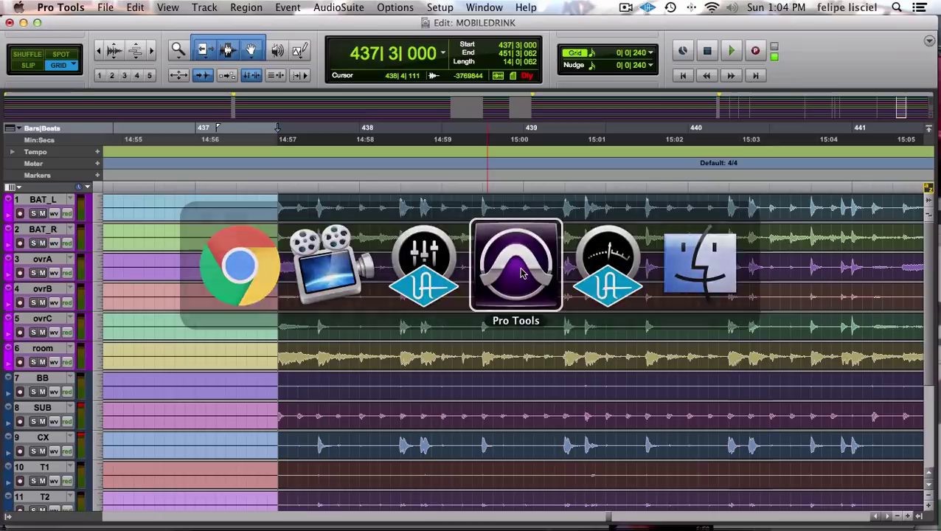
Clear the unused regions from the session with the Remove option, keeping their source files on disk
key("super+bracketleft")
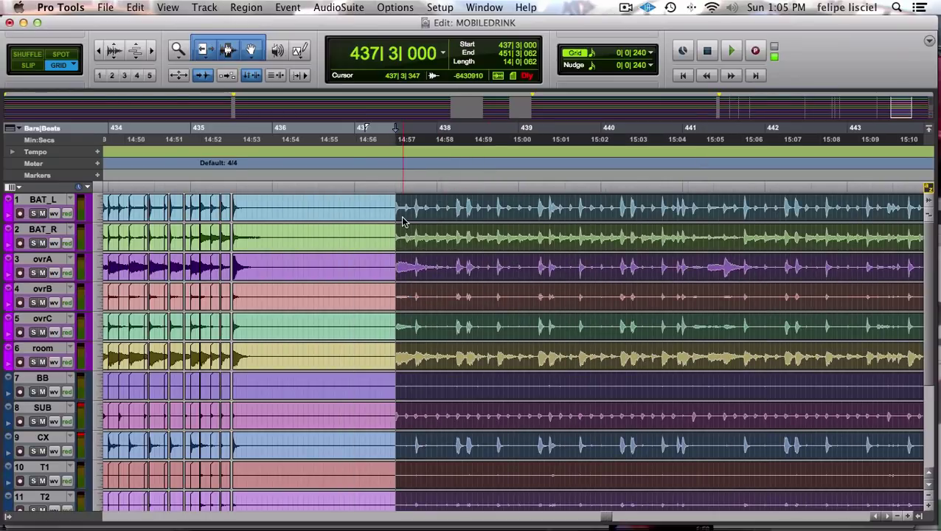
left_click(403, 222)
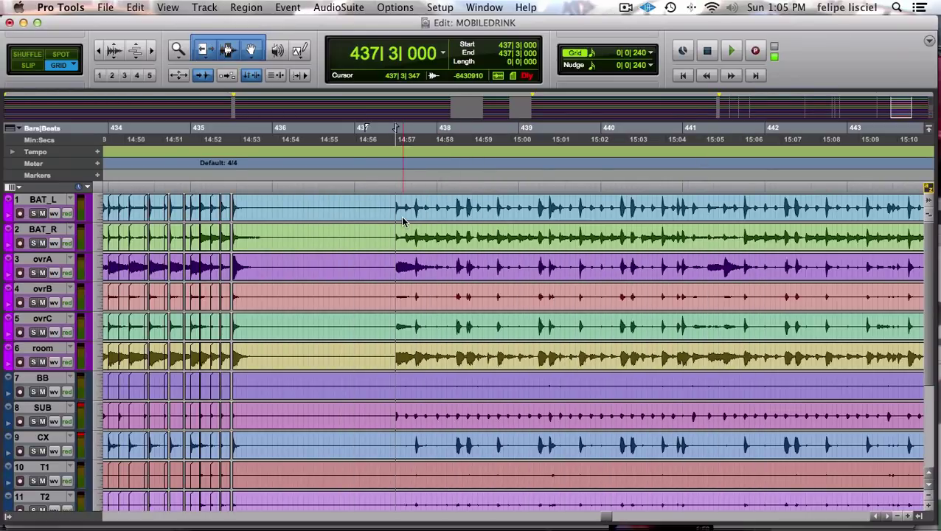
key("super+shift+b")
left_click(568, 249)
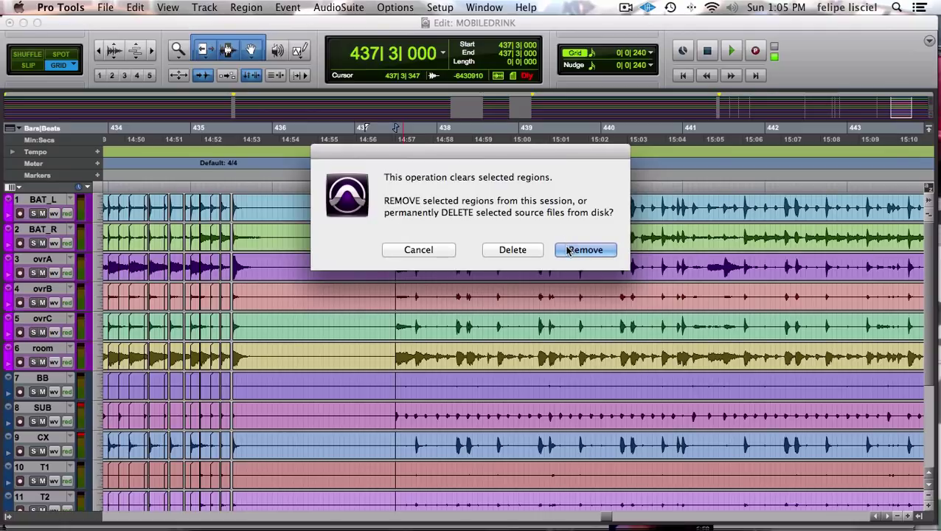
left_click(567, 245)
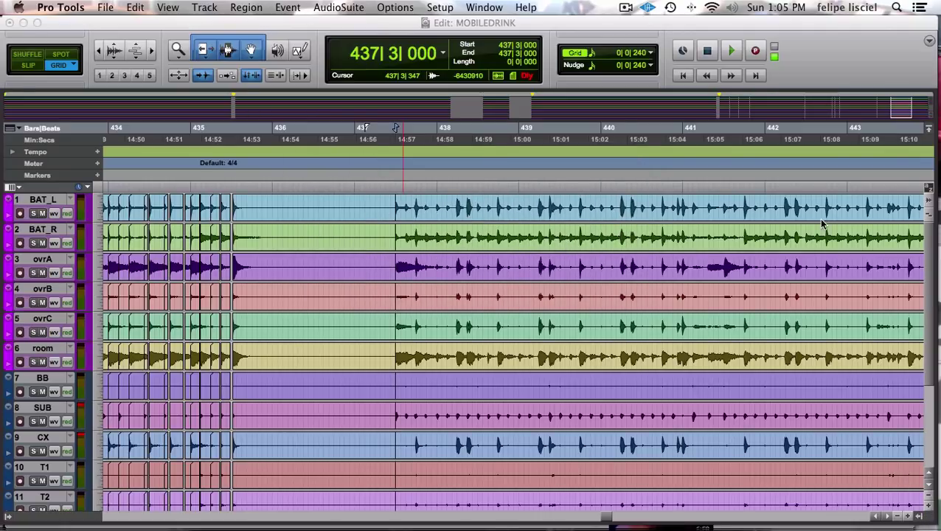
Show the Regions list, remove all unused regions from the session, and hide the list again
left_click(918, 517)
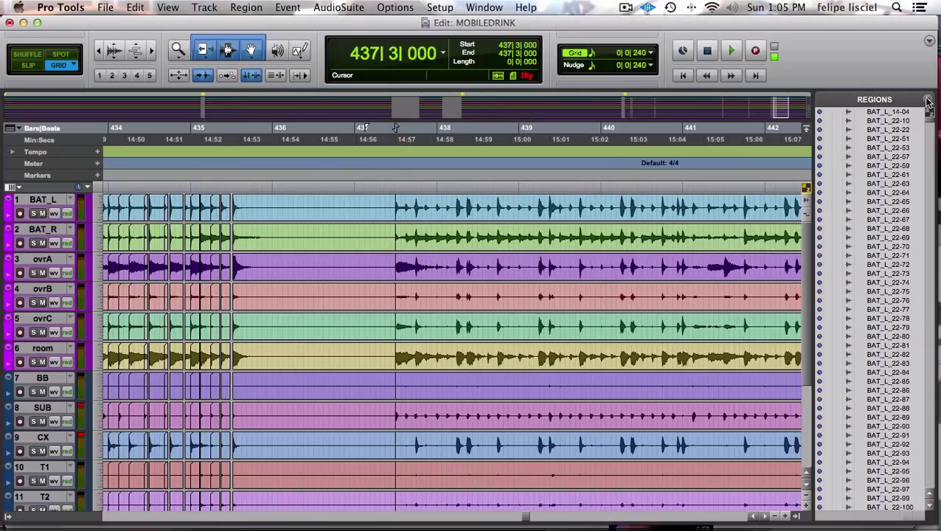
left_click(865, 92)
mouse_move(811, 143)
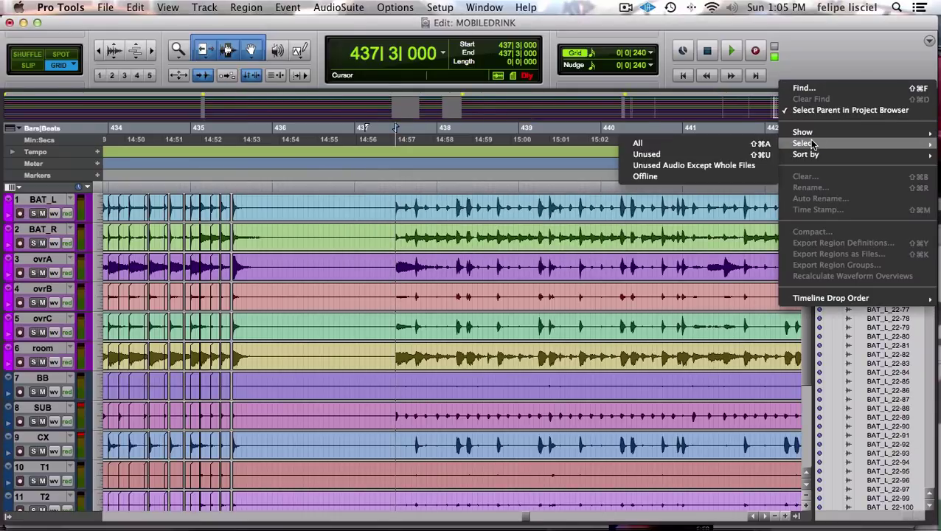
left_click(720, 154)
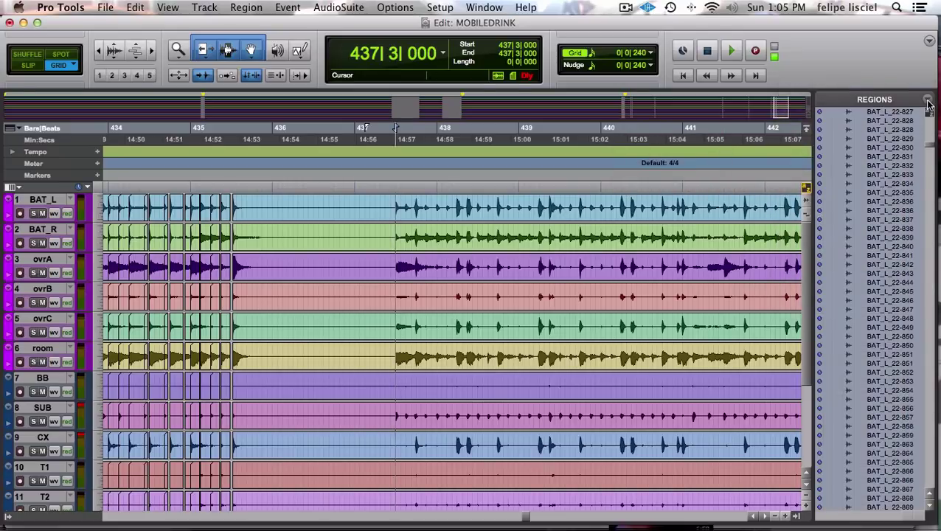
left_click(813, 114)
left_click(805, 176)
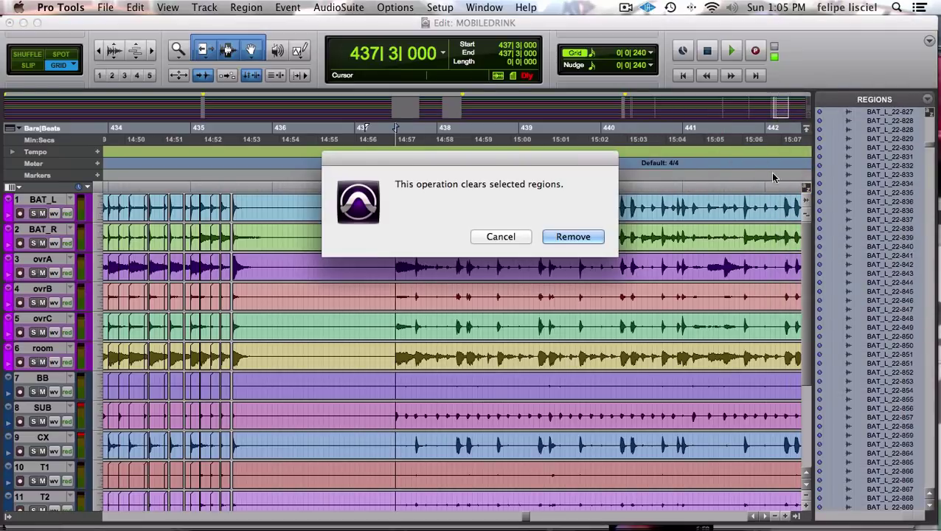
left_click(573, 236)
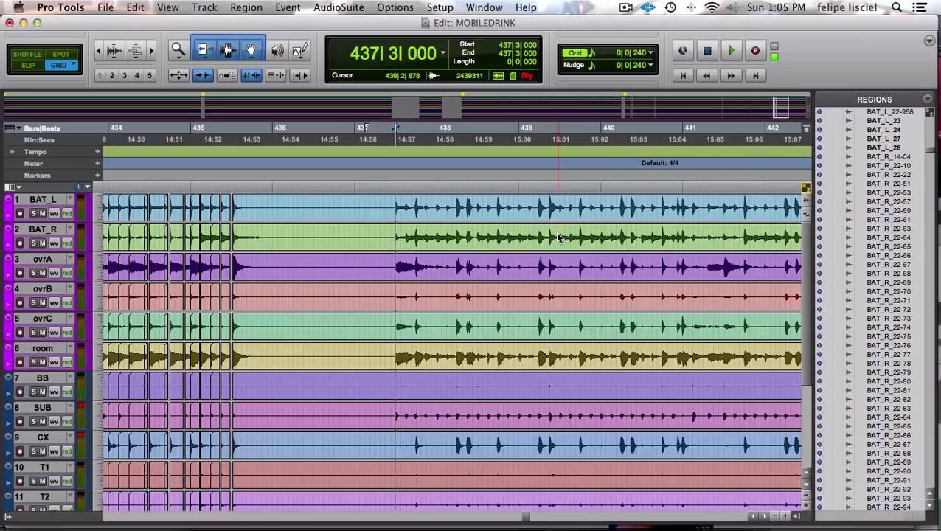
left_click(796, 516)
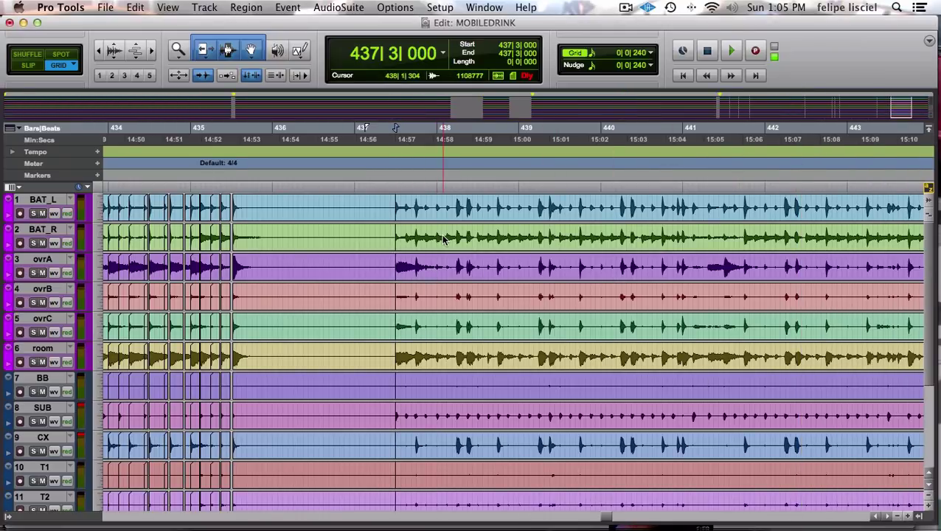
Play the consolidated drums from 437|3|000 through to their end to check the edit, and stop playback
key("space")
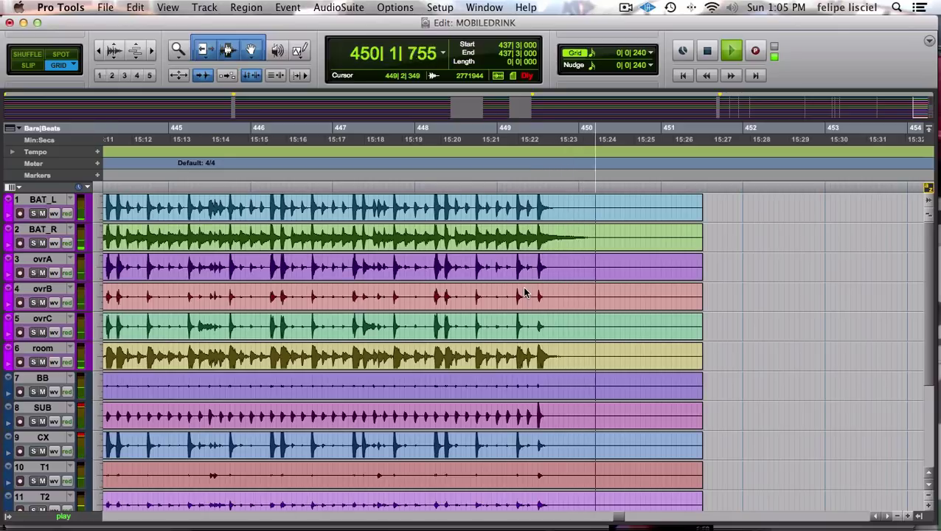
key("space")
scroll(469, 264, "left", 3)
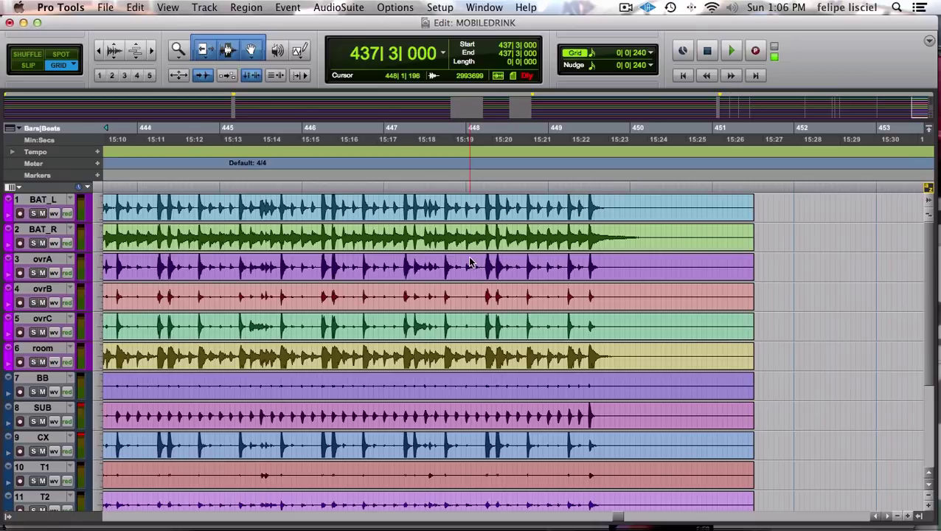
key("super+Tab")
key("super+Tab")
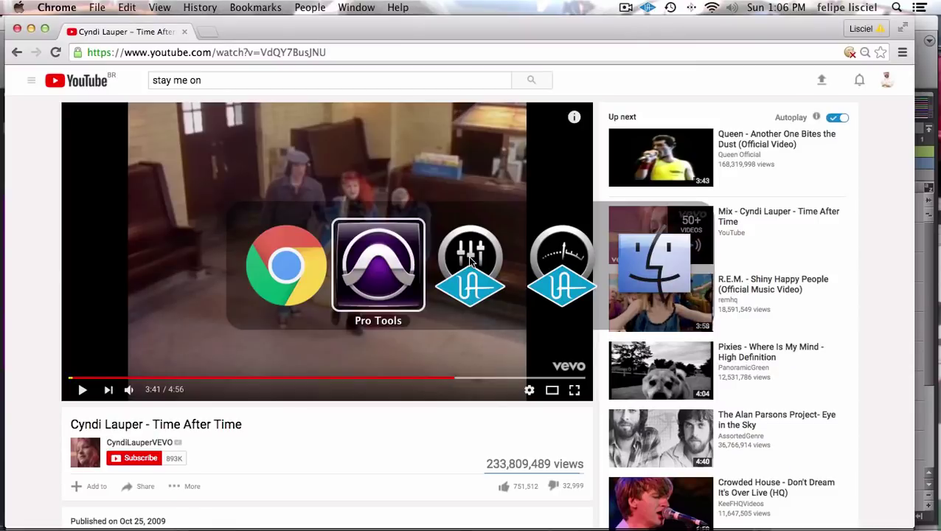